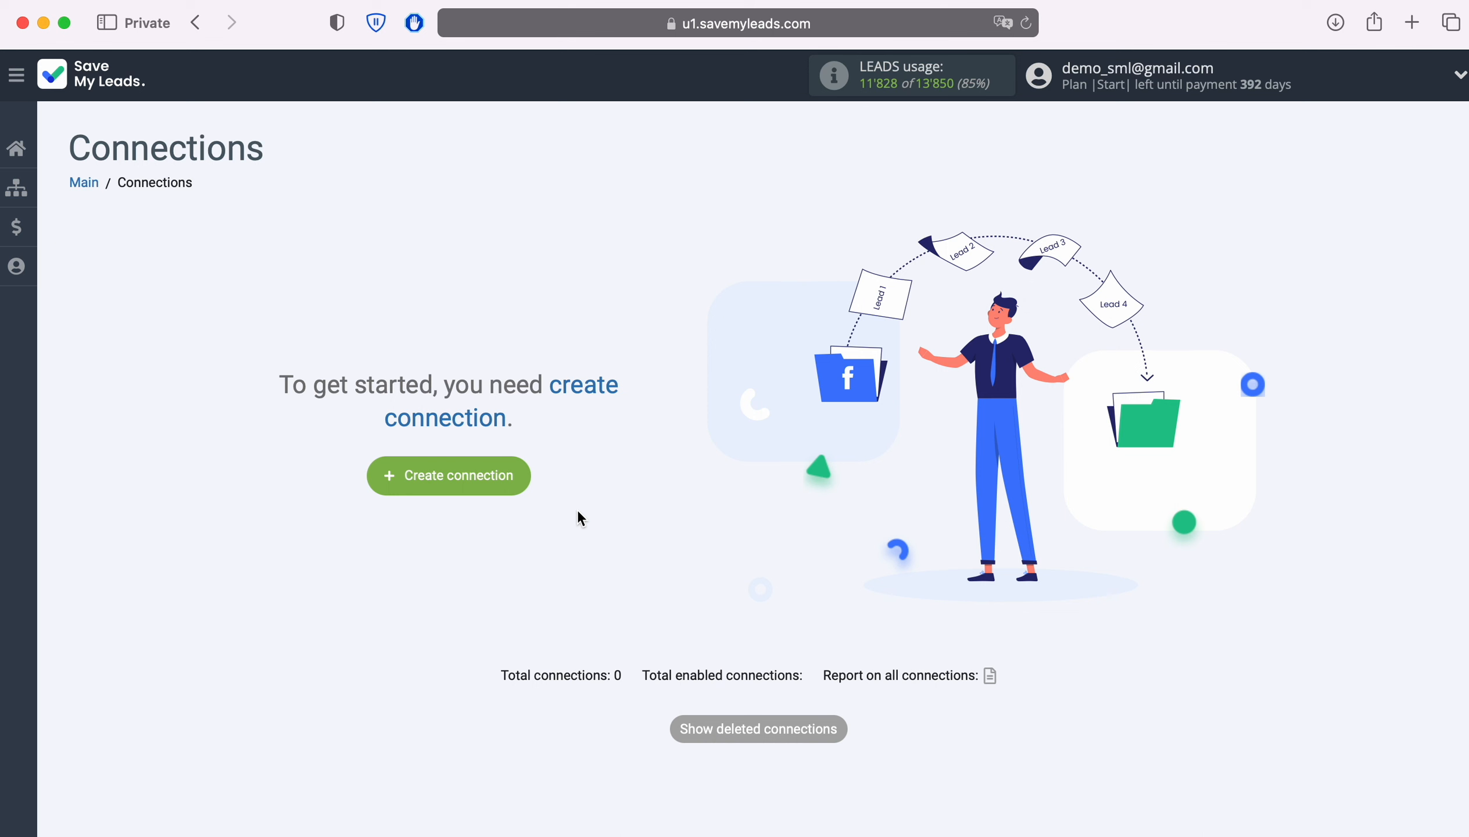
- Create a new connection with Google Lead Form as the lead source and ProveSource "Sending data" as the receiving service
{"action": "left_click", "coordinate": [517, 475]}
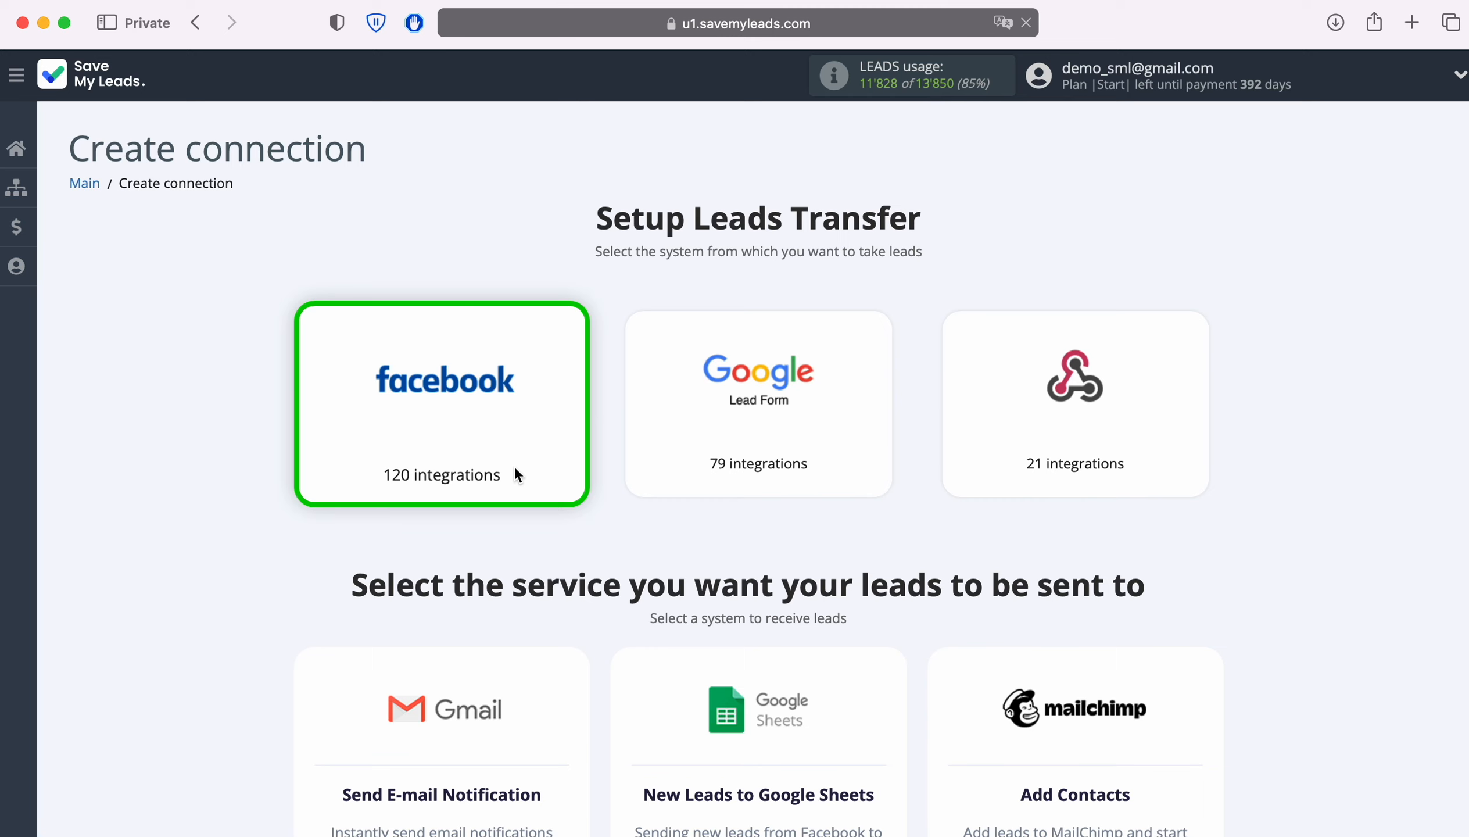
{"action": "left_click", "coordinate": [843, 427]}
{"action": "scroll", "coordinate": [1369, 607], "scroll_direction": "down", "scroll_amount": 10}
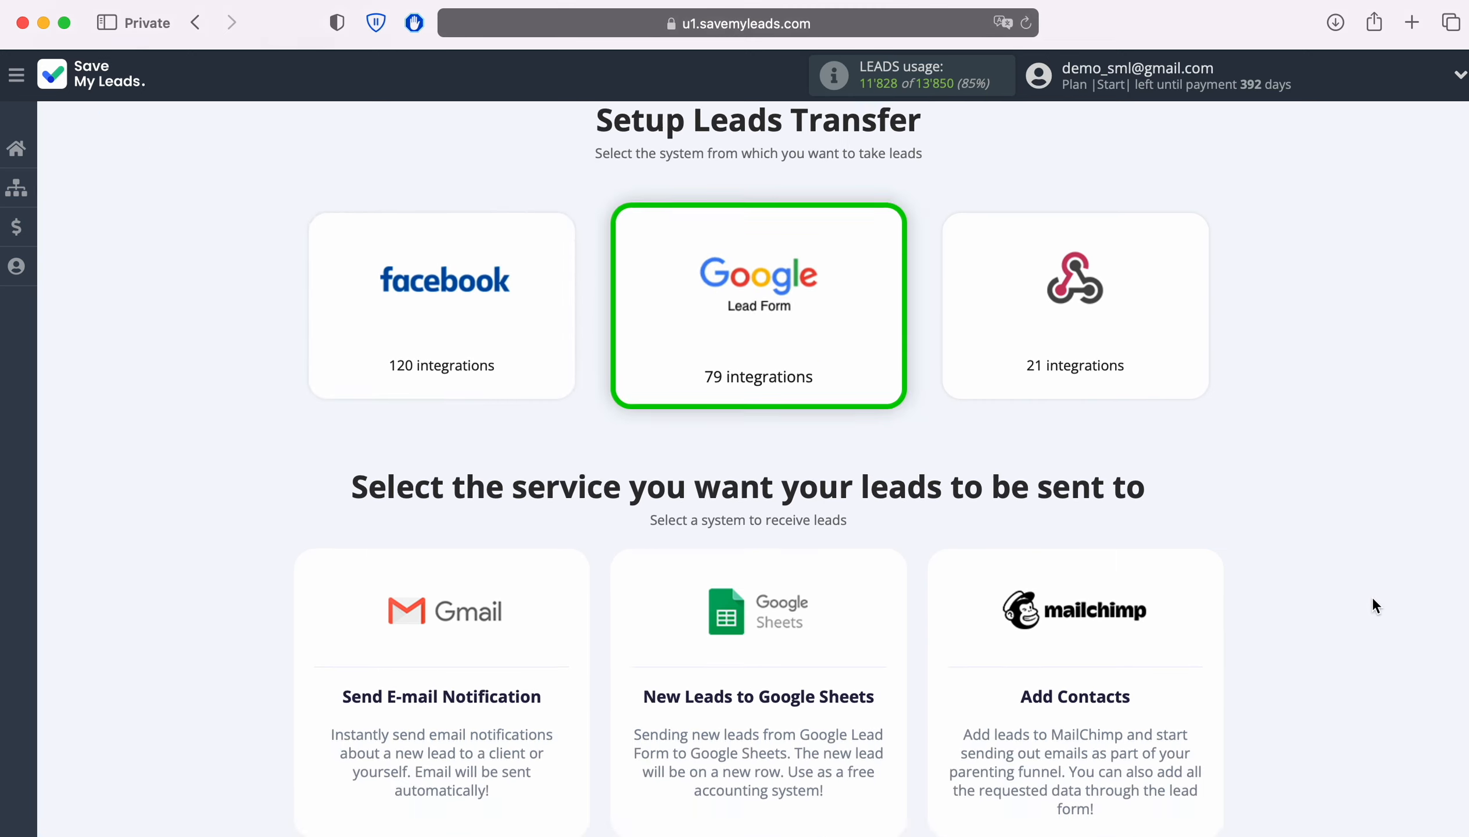
{"action": "scroll", "coordinate": [1369, 595], "scroll_direction": "down", "scroll_amount": 8}
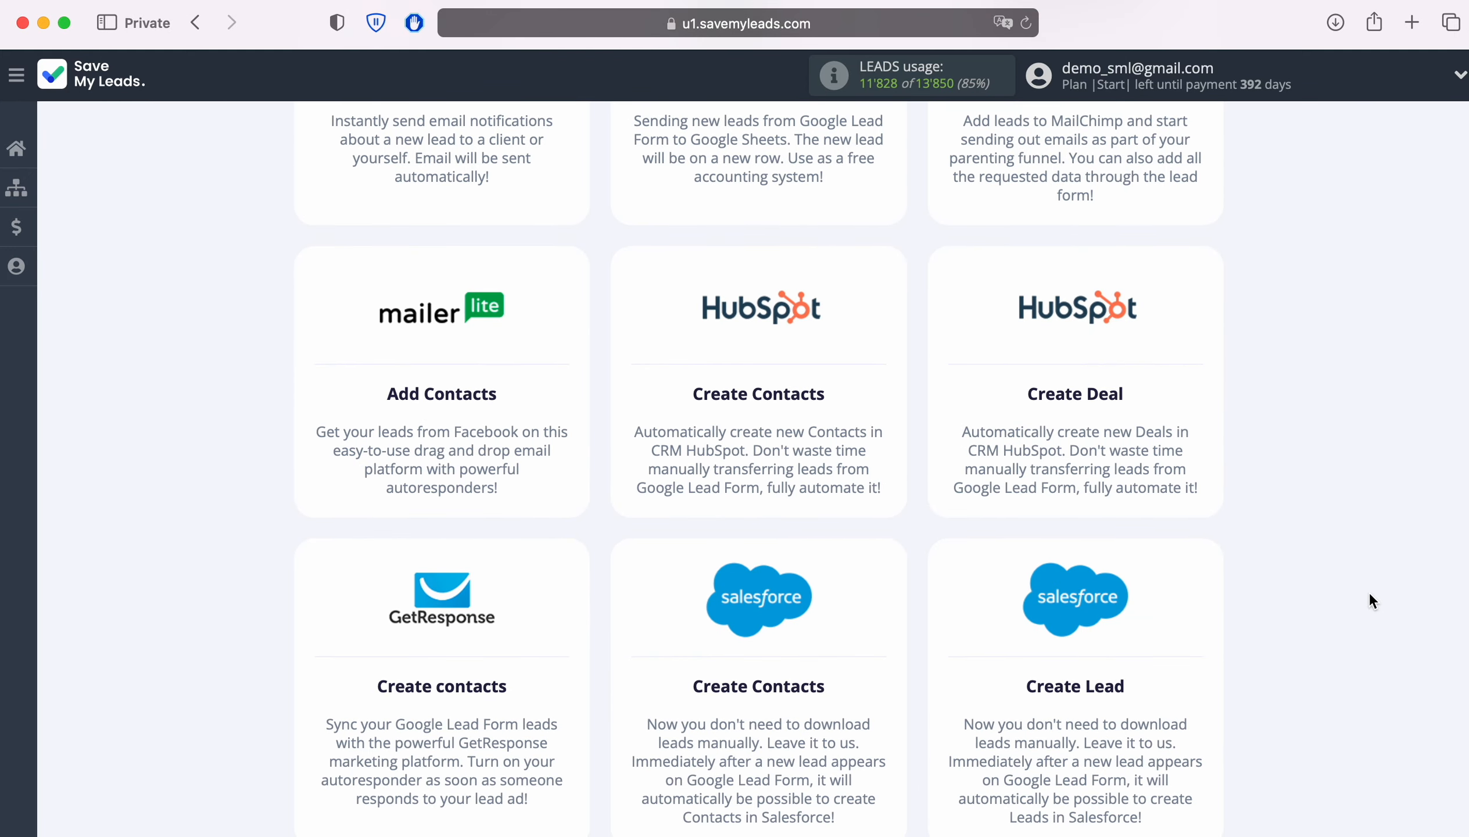
{"action": "scroll", "coordinate": [1369, 591], "scroll_direction": "down", "scroll_amount": 20}
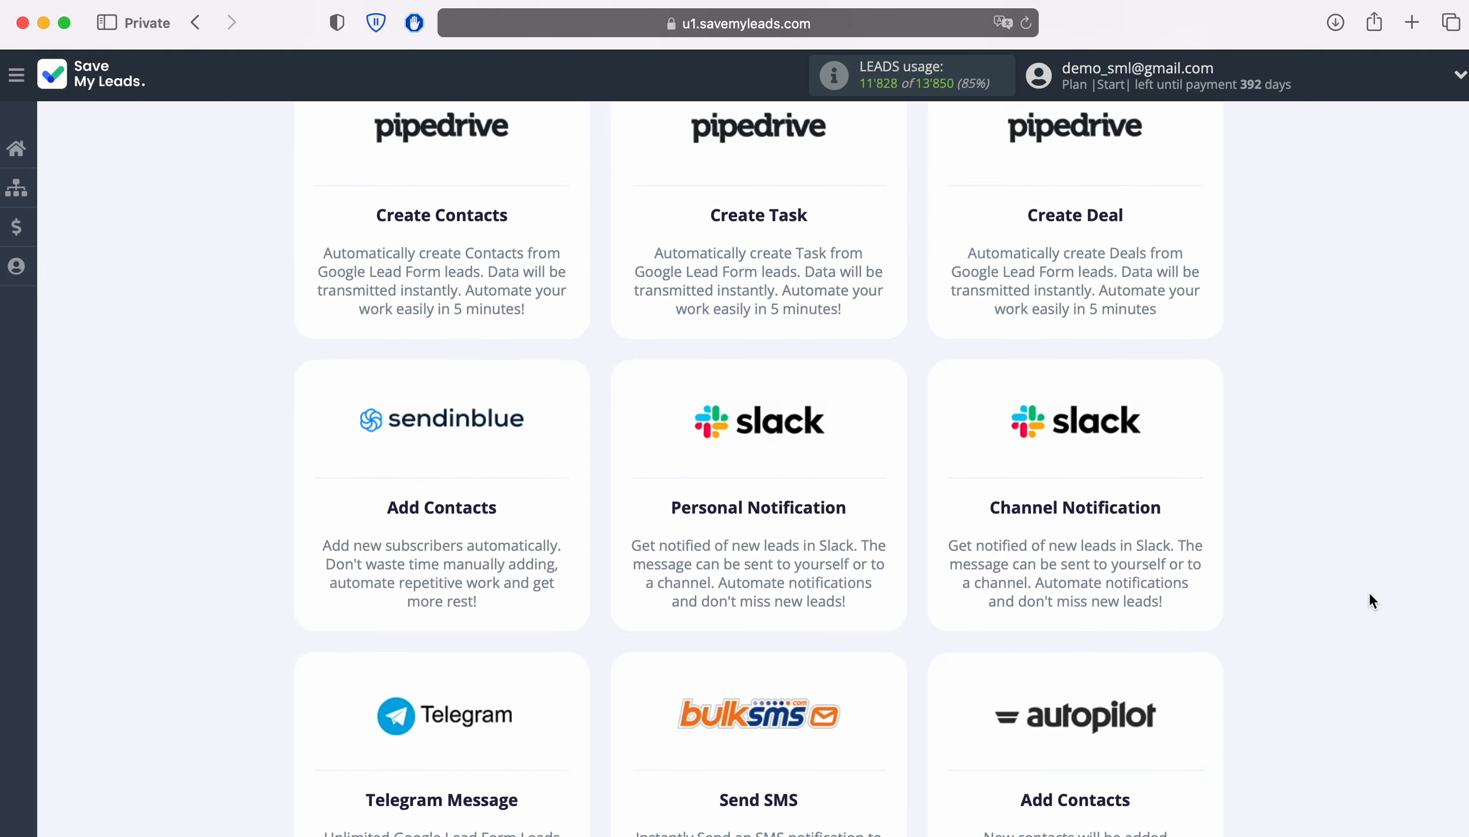
{"action": "scroll", "coordinate": [1369, 591], "scroll_direction": "down", "scroll_amount": 20}
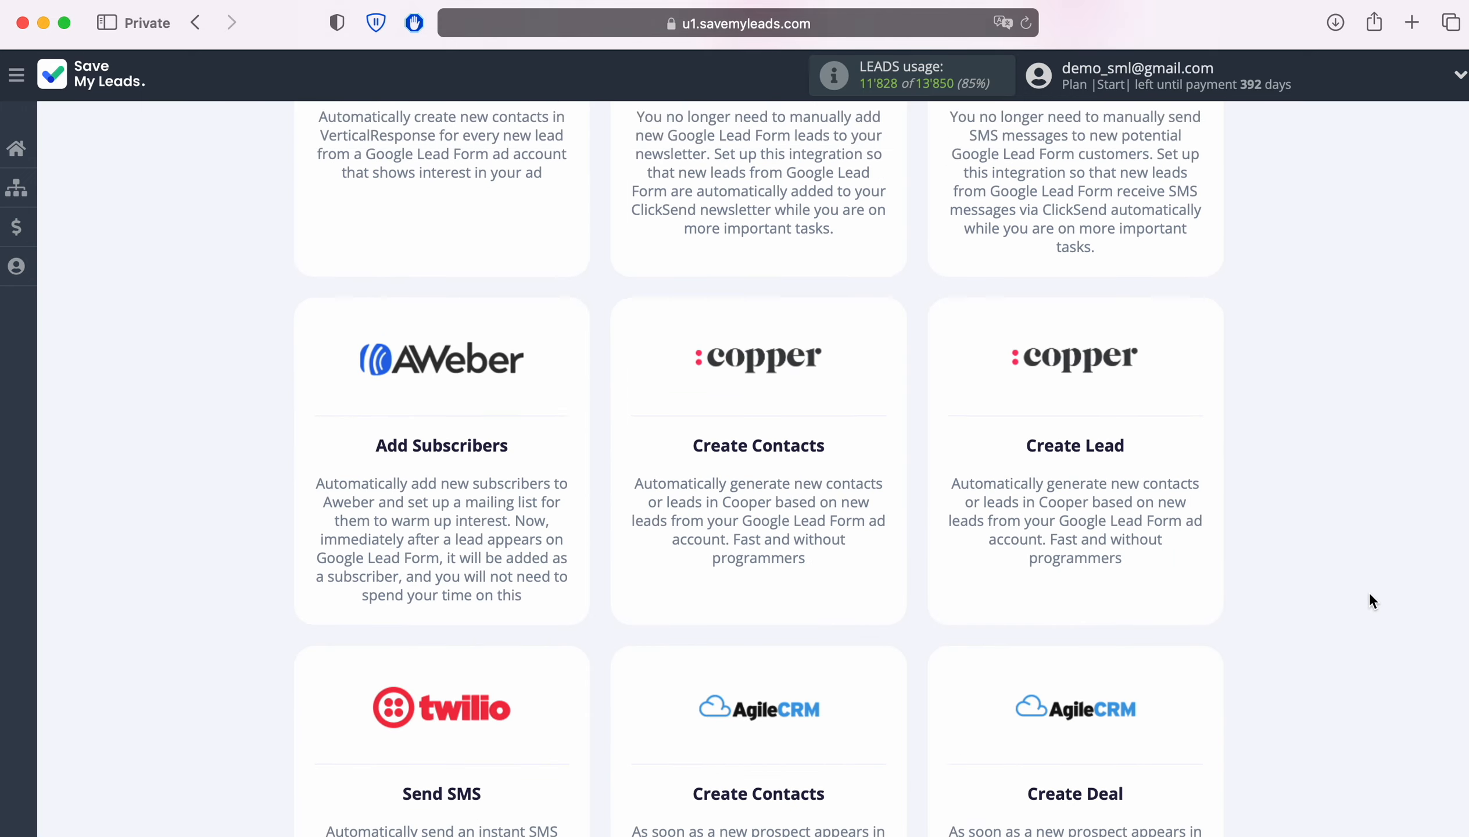
{"action": "scroll", "coordinate": [1369, 591], "scroll_direction": "down", "scroll_amount": 20}
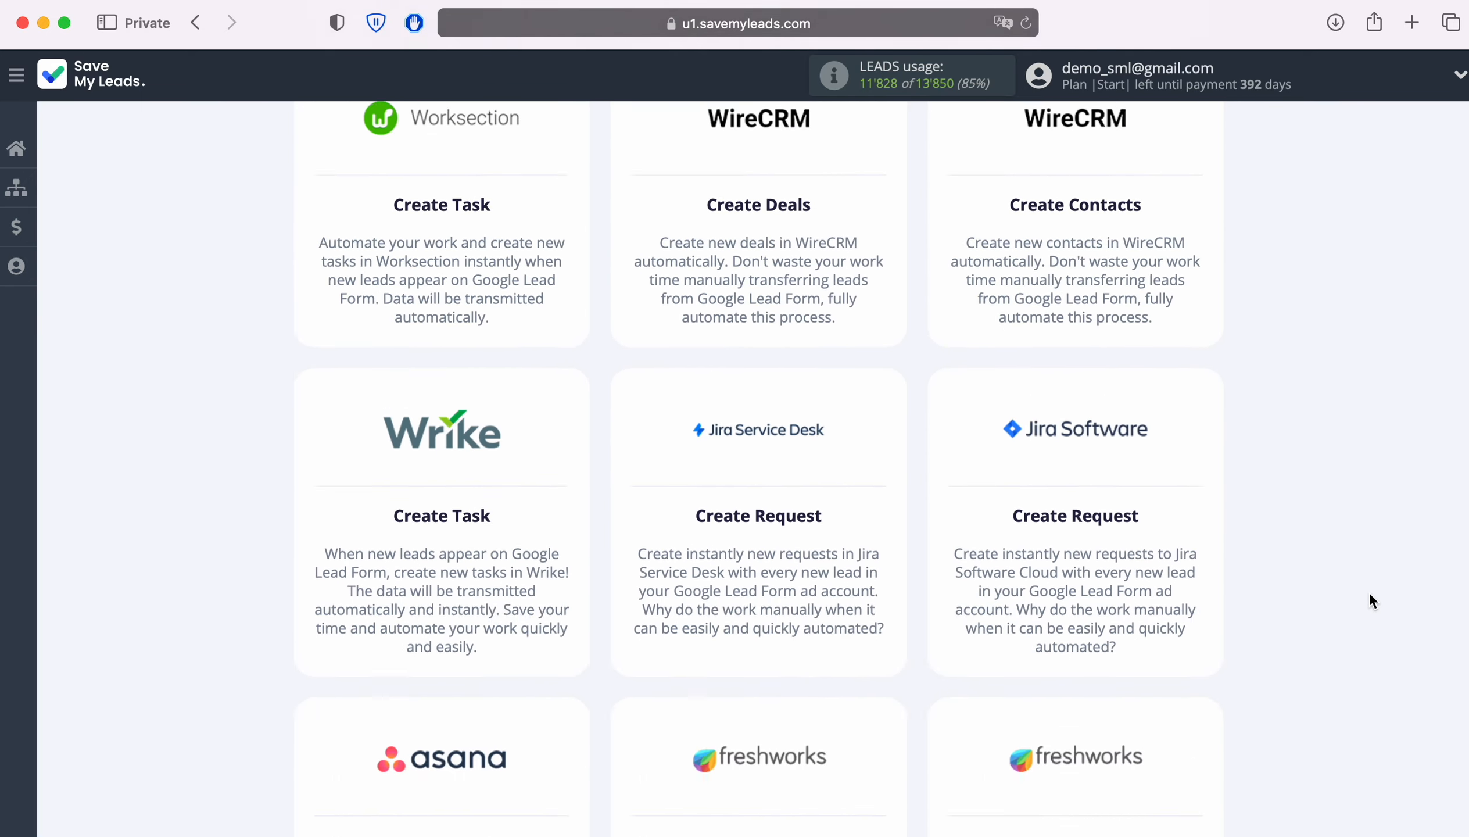
{"action": "scroll", "coordinate": [1369, 591], "scroll_direction": "down", "scroll_amount": 20}
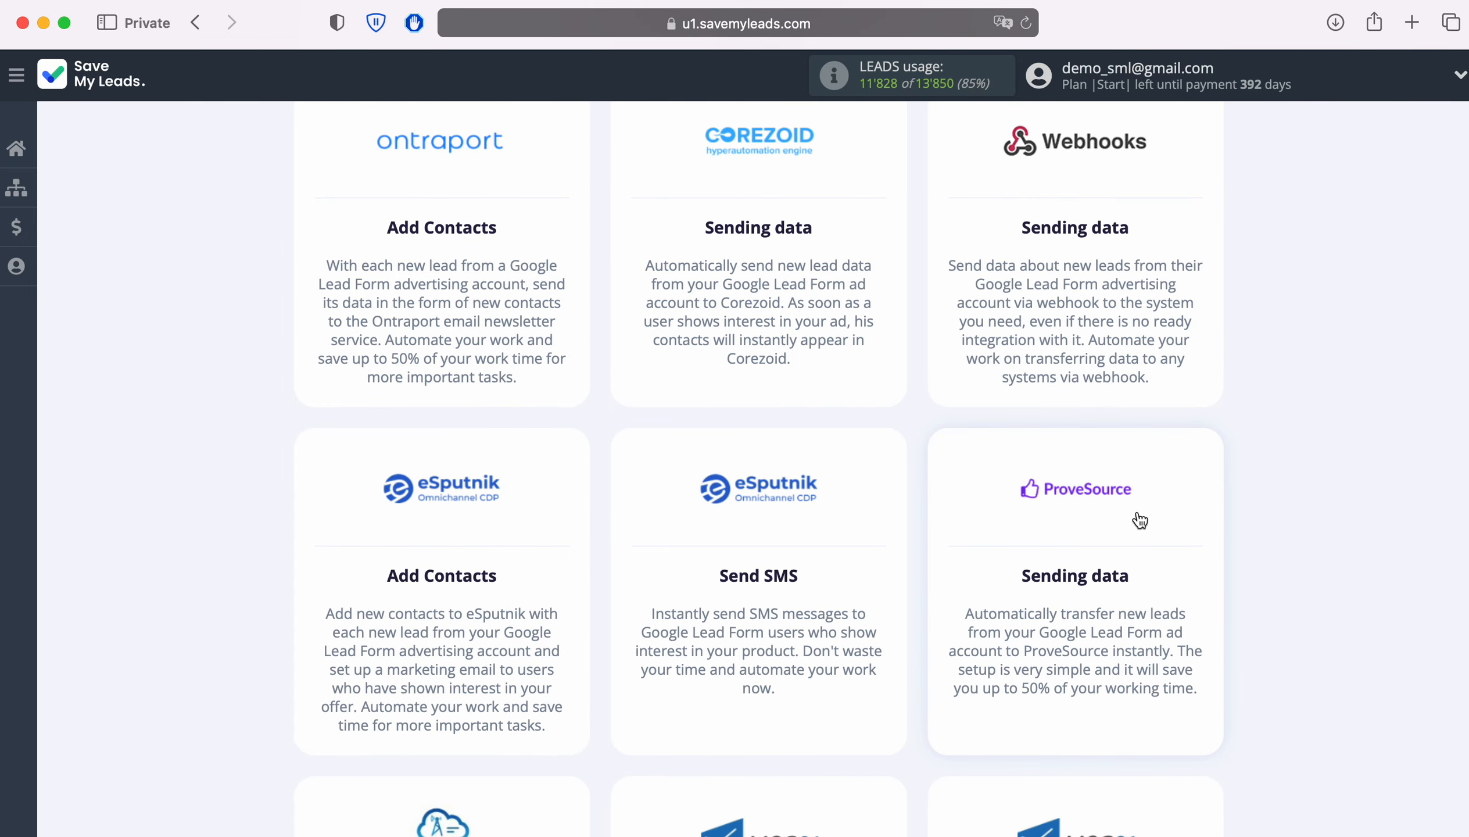
{"action": "left_click", "coordinate": [1100, 504]}
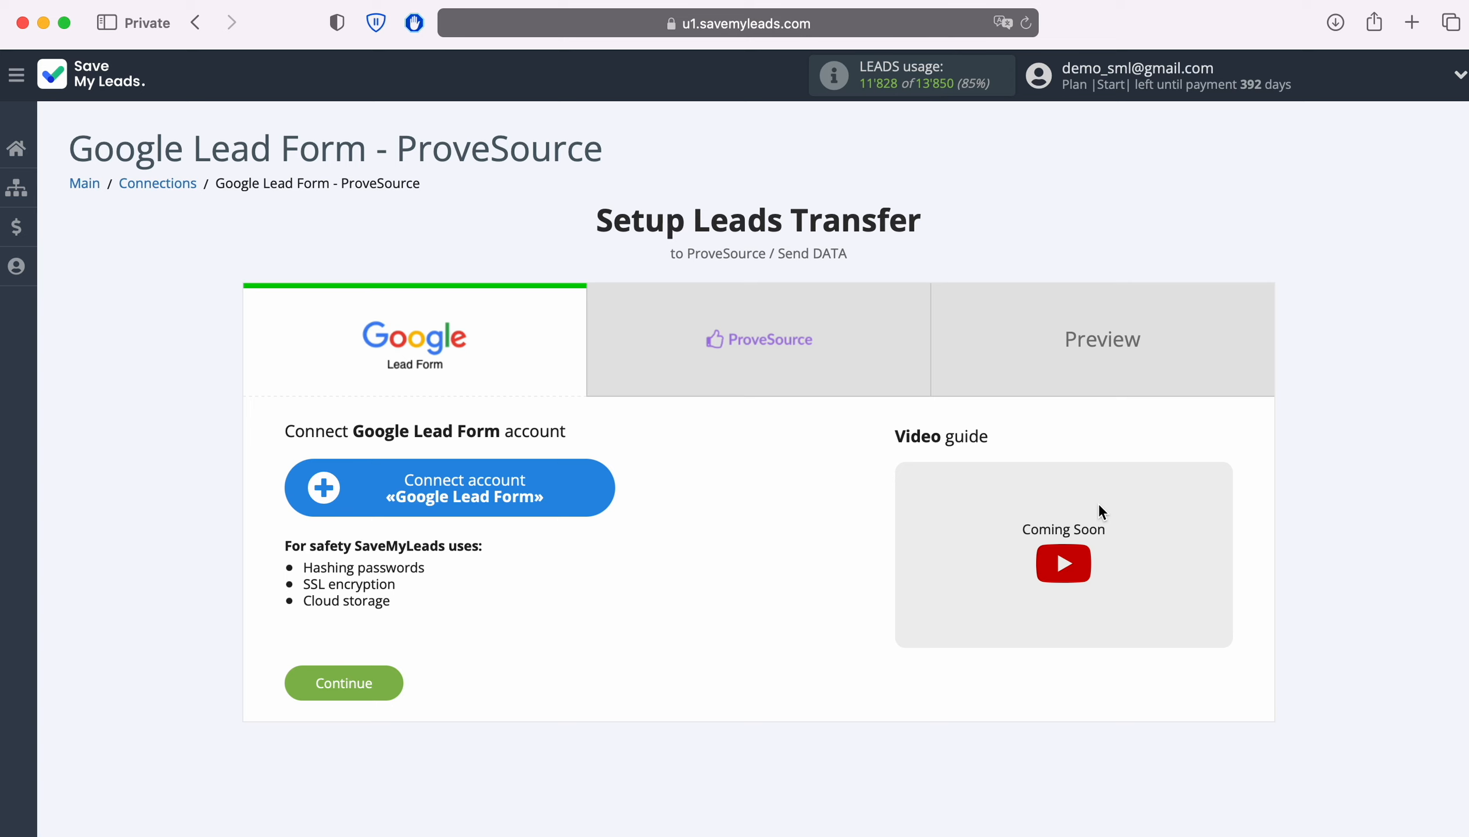
- Connect a Google Lead Form account under its suggested name and select it as the source account
{"action": "left_click", "coordinate": [601, 479]}
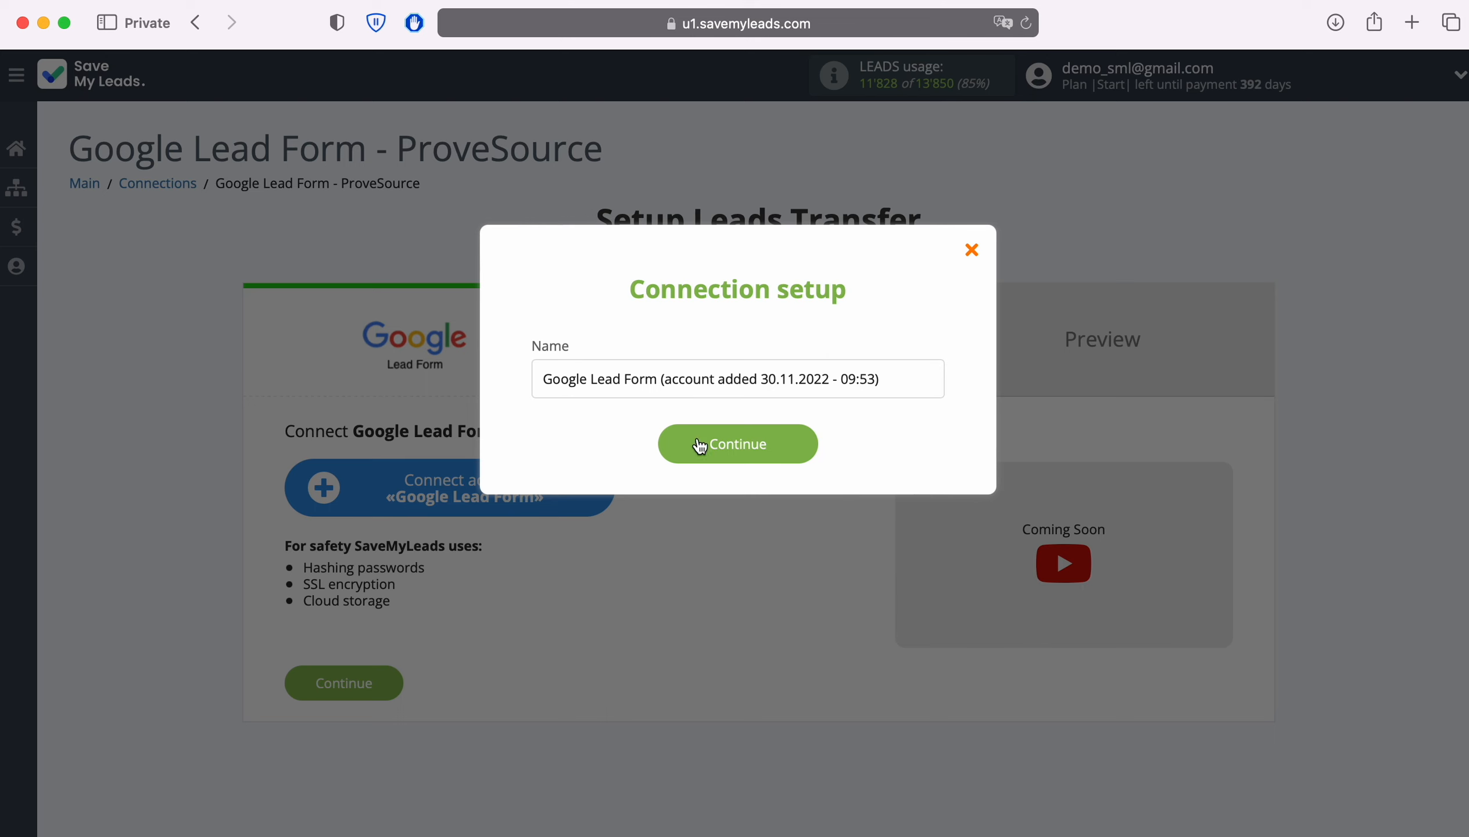
{"action": "left_click_drag", "start_coordinate": [885, 380], "coordinate": [534, 379]}
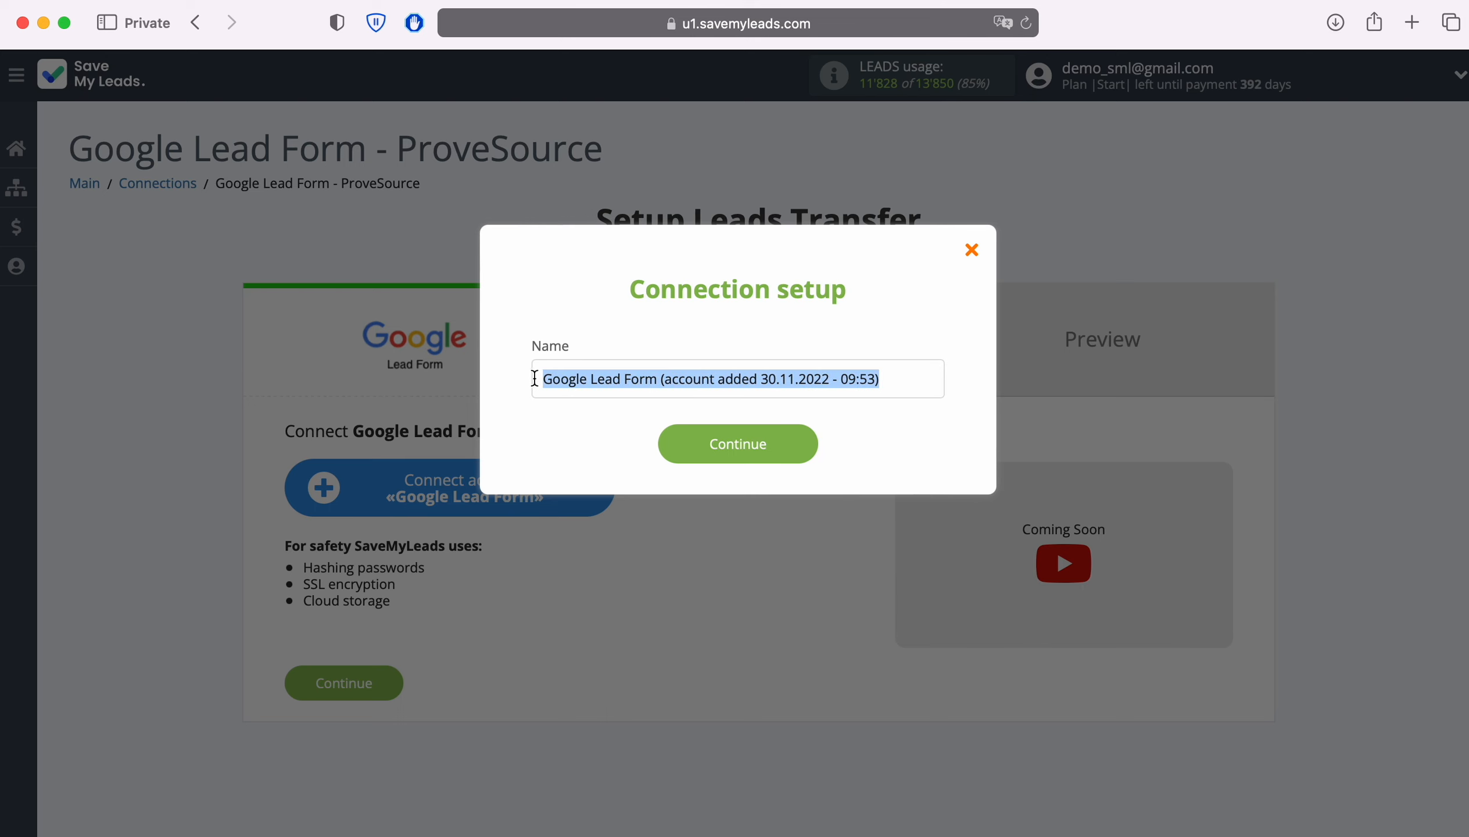
{"action": "left_click", "coordinate": [535, 415]}
{"action": "left_click", "coordinate": [810, 444]}
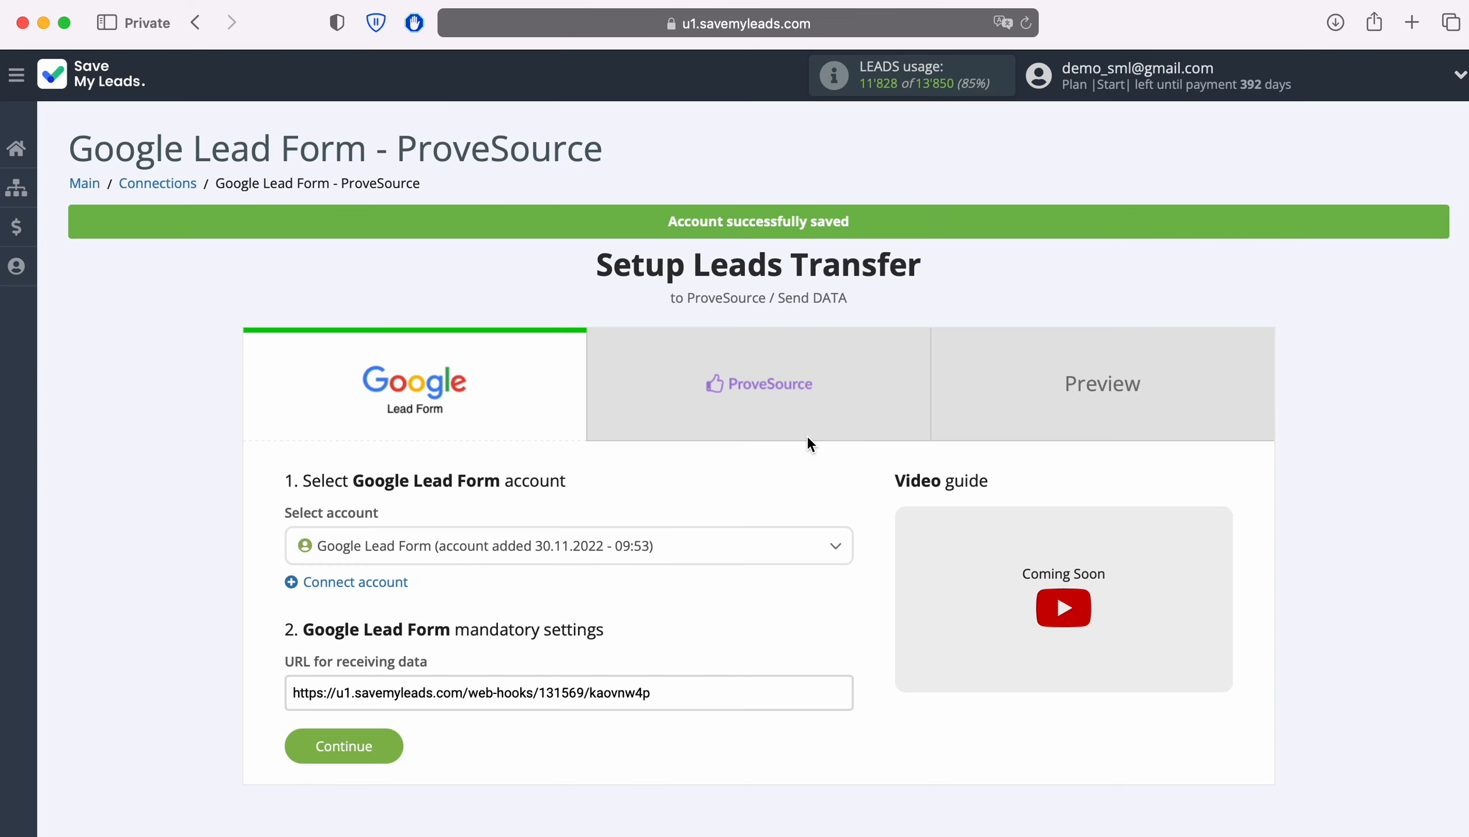
{"action": "left_click", "coordinate": [720, 529]}
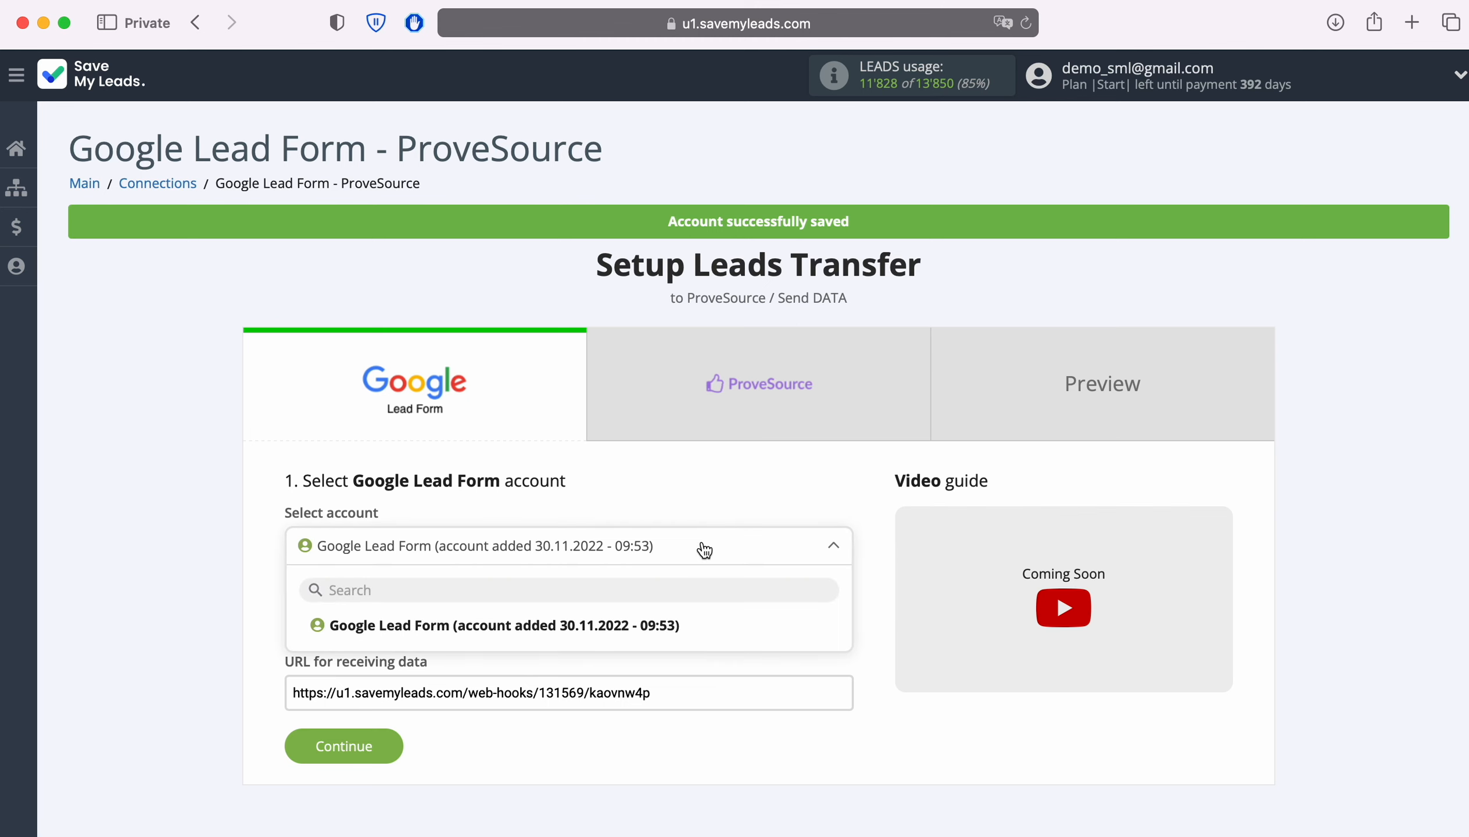
{"action": "left_click", "coordinate": [655, 628]}
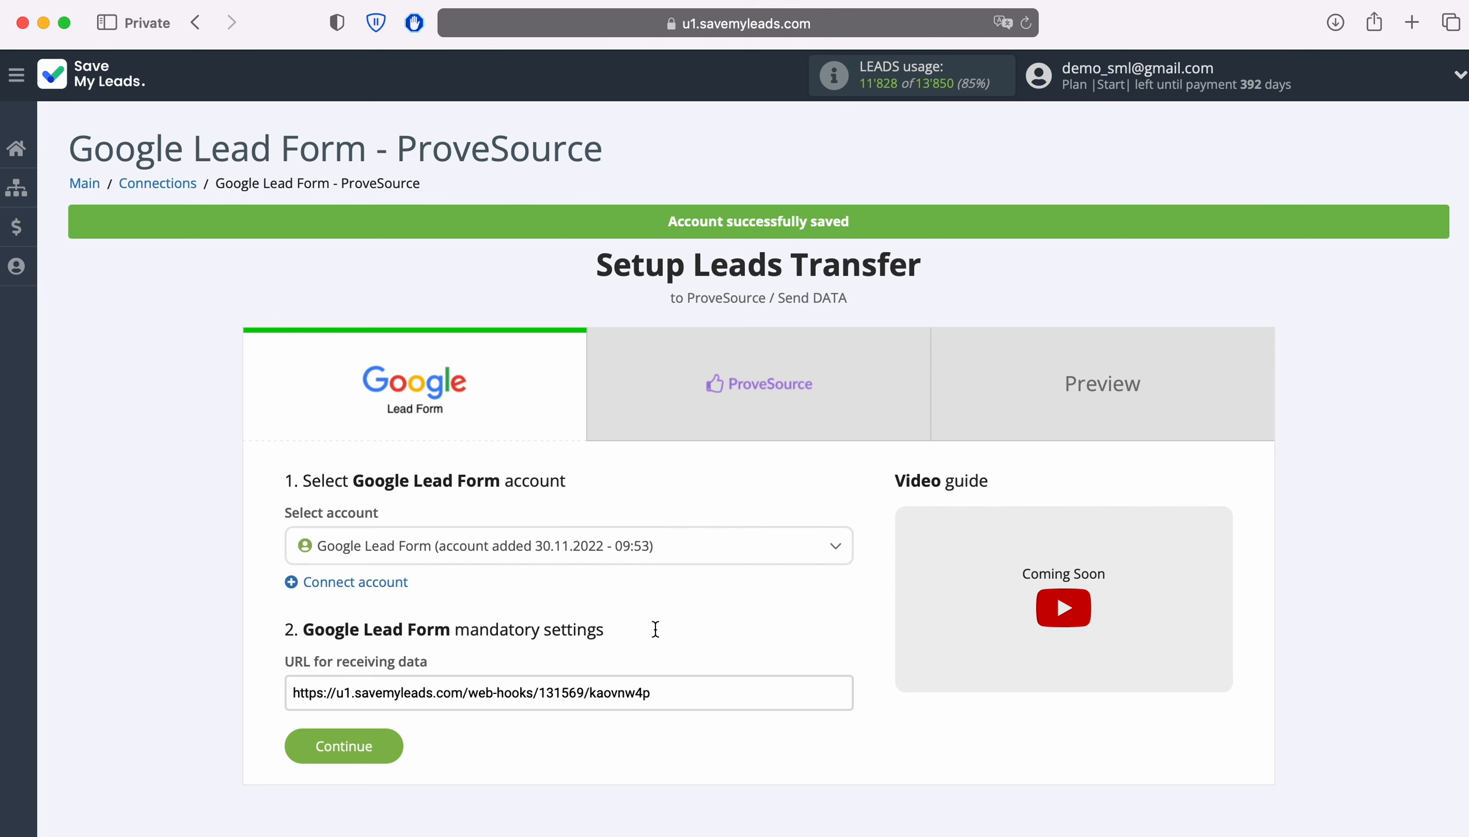
- Copy the URL for receiving data from the Google Lead Form mandatory settings
{"action": "left_click_drag", "start_coordinate": [653, 692], "coordinate": [292, 692]}
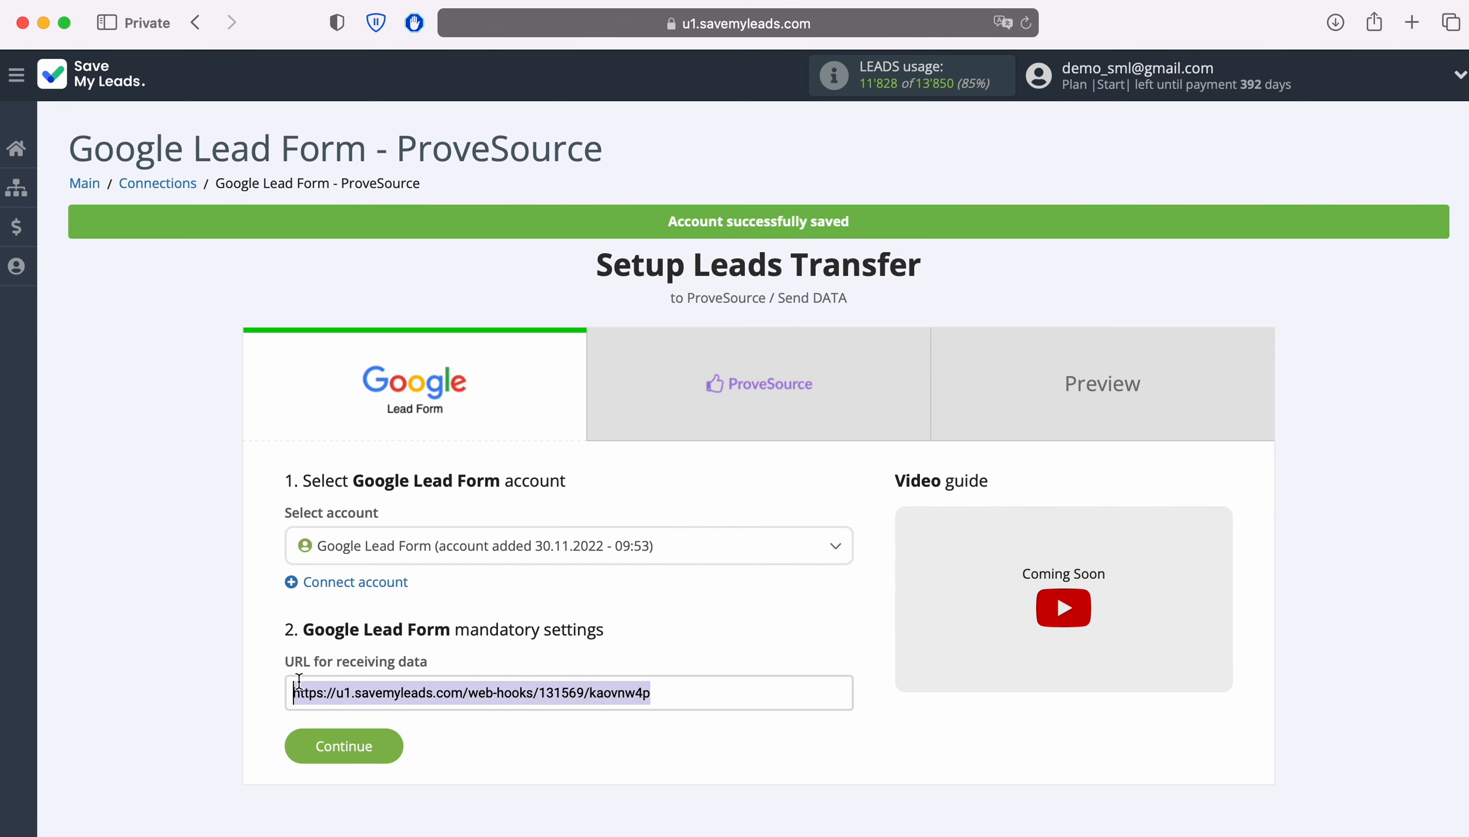
{"action": "right_click", "coordinate": [356, 692]}
{"action": "left_click", "coordinate": [400, 603]}
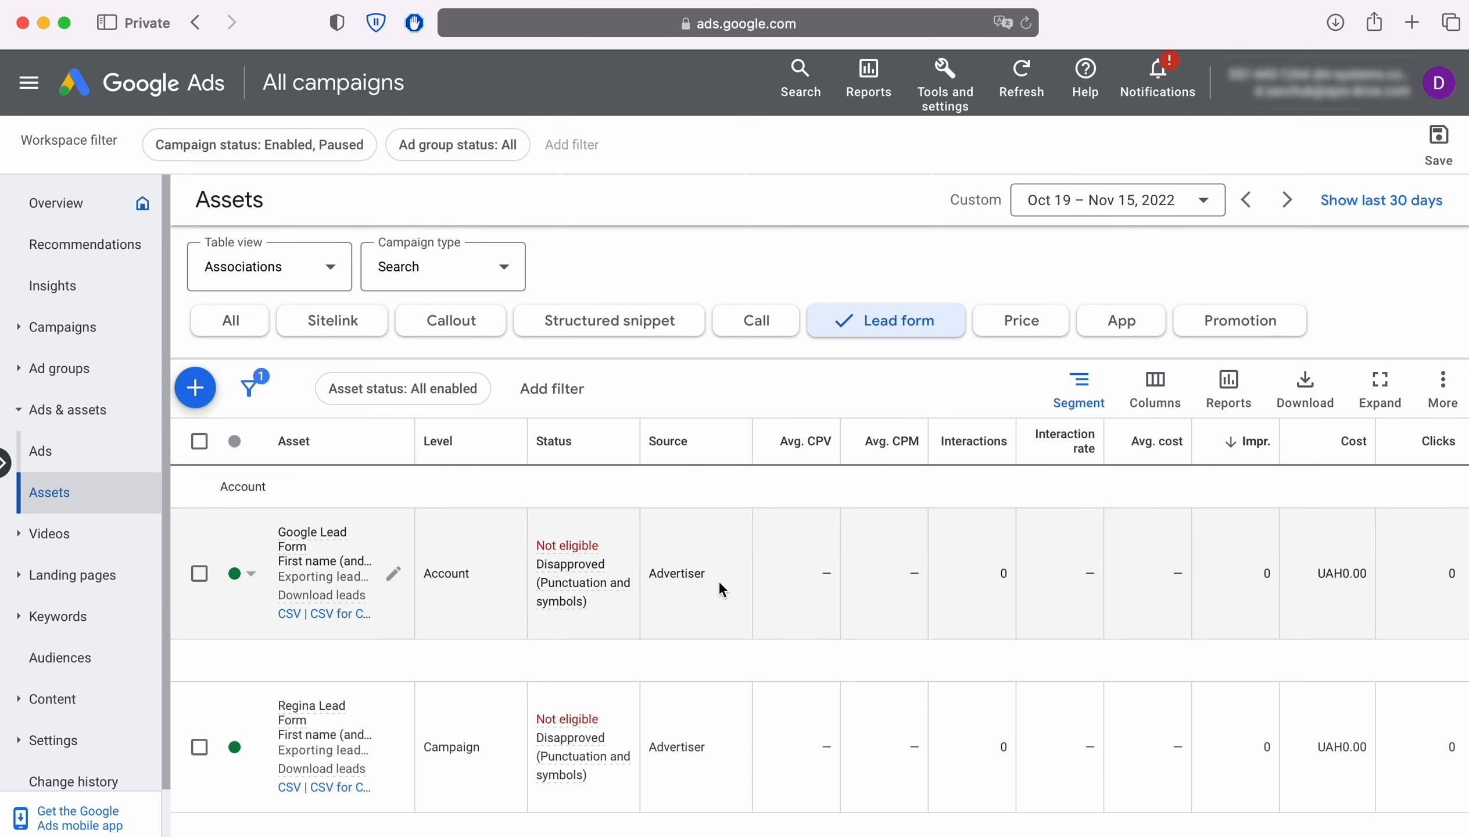
- In Google Ads, open the asset "Lead Form John" for editing and expand its other data integration options for lead export
{"action": "scroll", "coordinate": [716, 577], "scroll_direction": "down", "scroll_amount": 6}
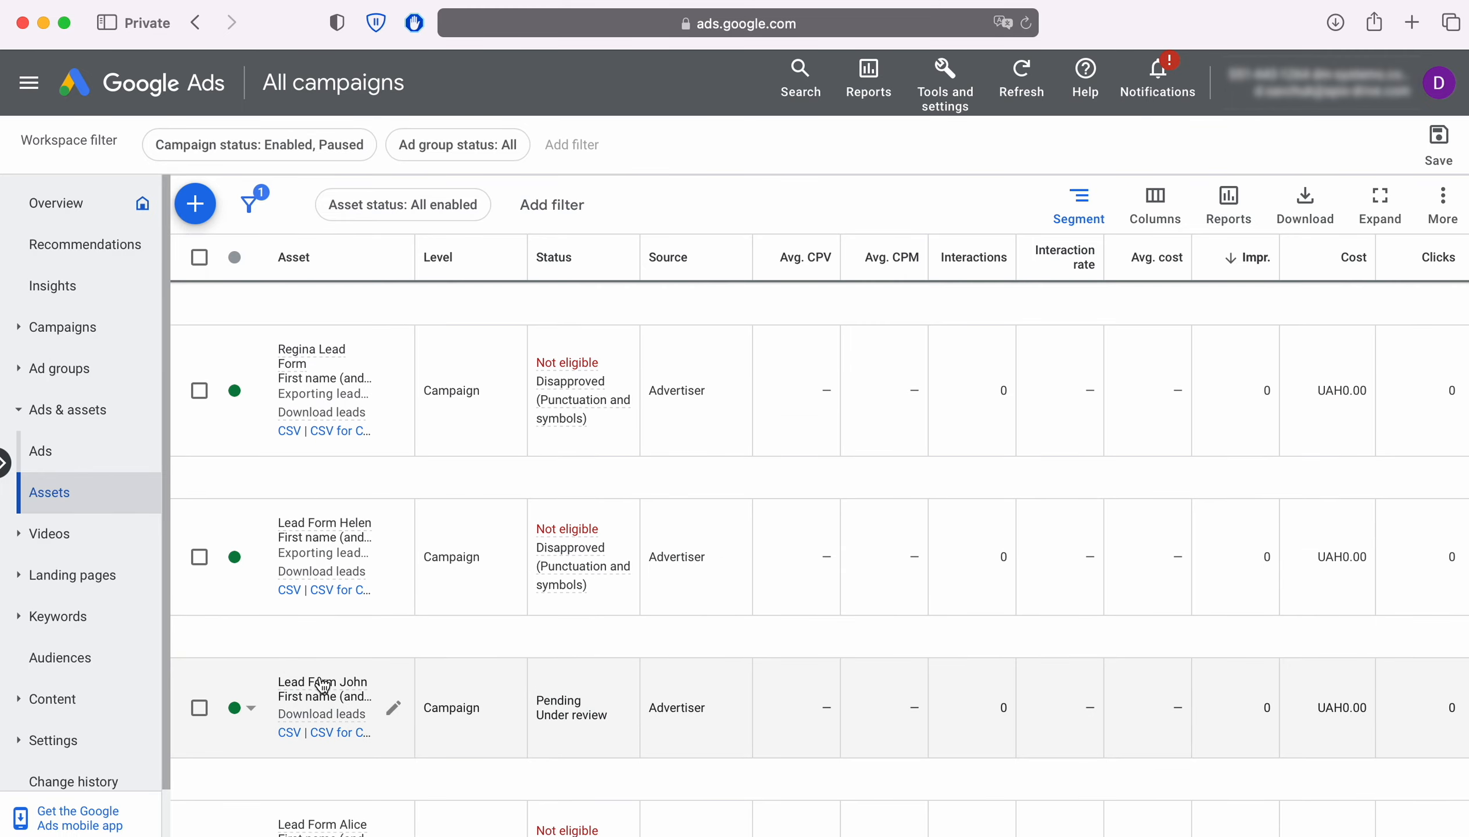
{"action": "left_click", "coordinate": [323, 686]}
{"action": "scroll", "coordinate": [651, 564], "scroll_direction": "down", "scroll_amount": 10}
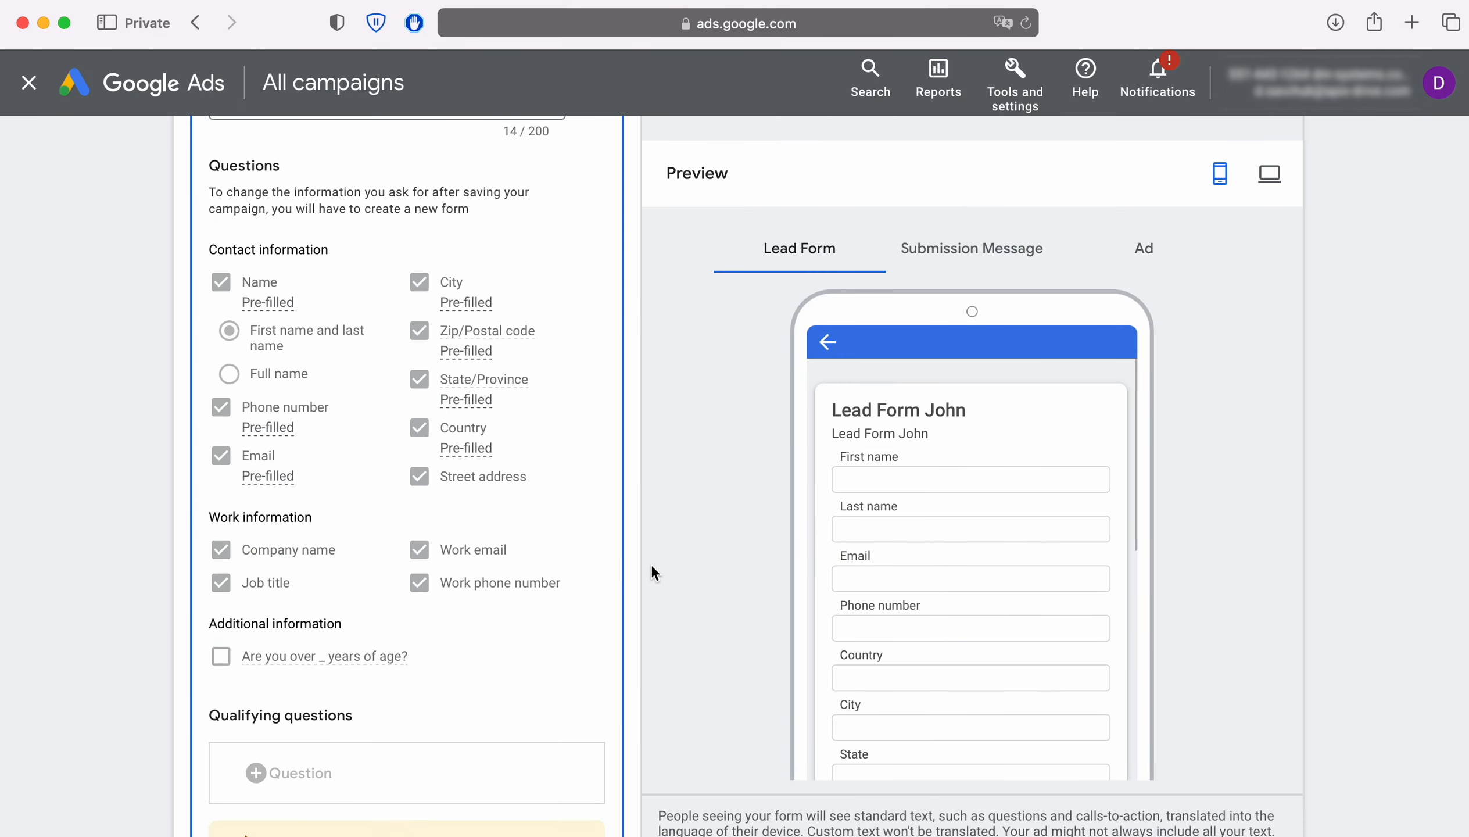
{"action": "scroll", "coordinate": [651, 564], "scroll_direction": "down", "scroll_amount": 12}
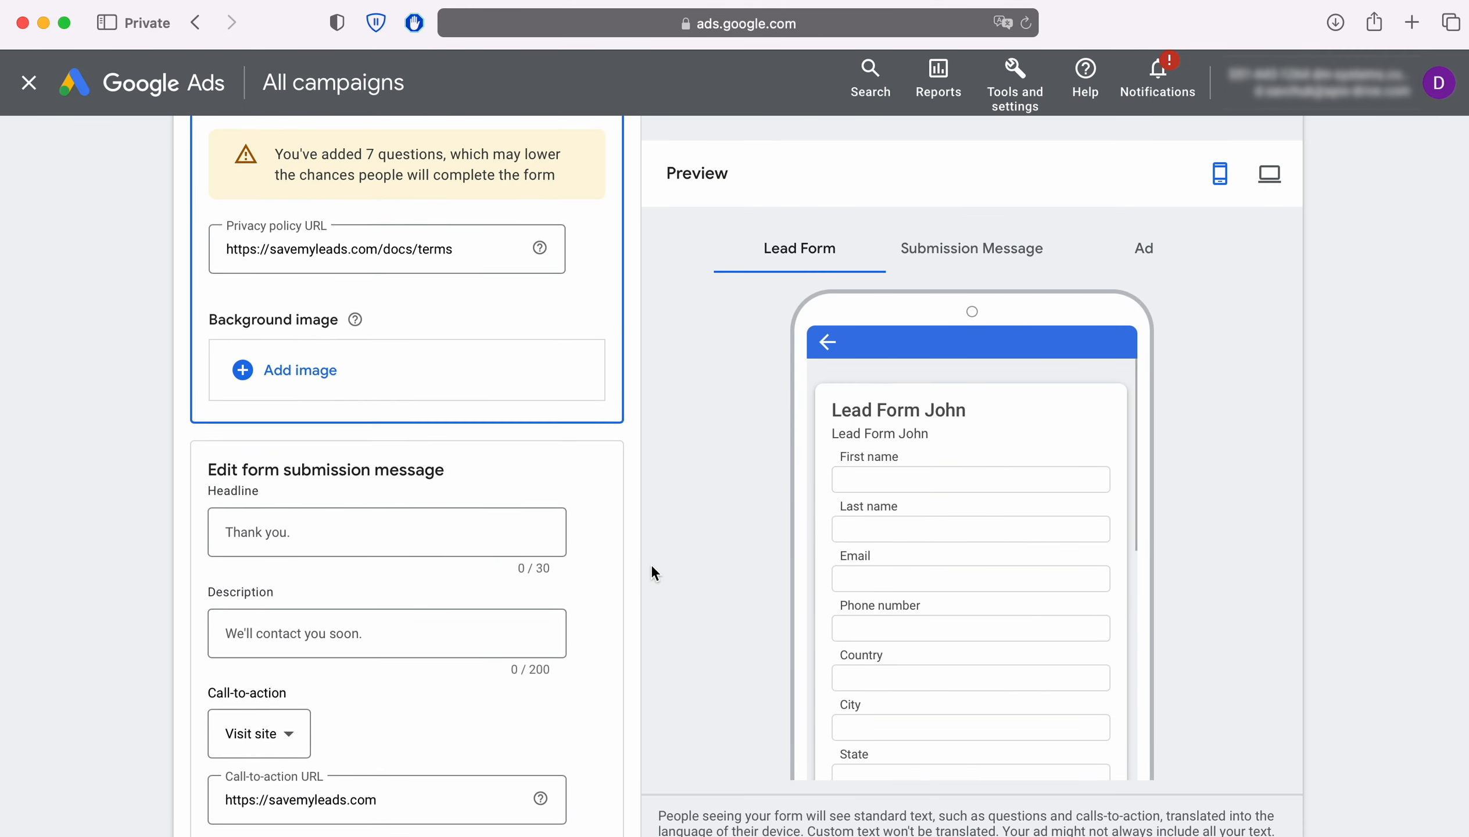
{"action": "scroll", "coordinate": [652, 568], "scroll_direction": "down", "scroll_amount": 15}
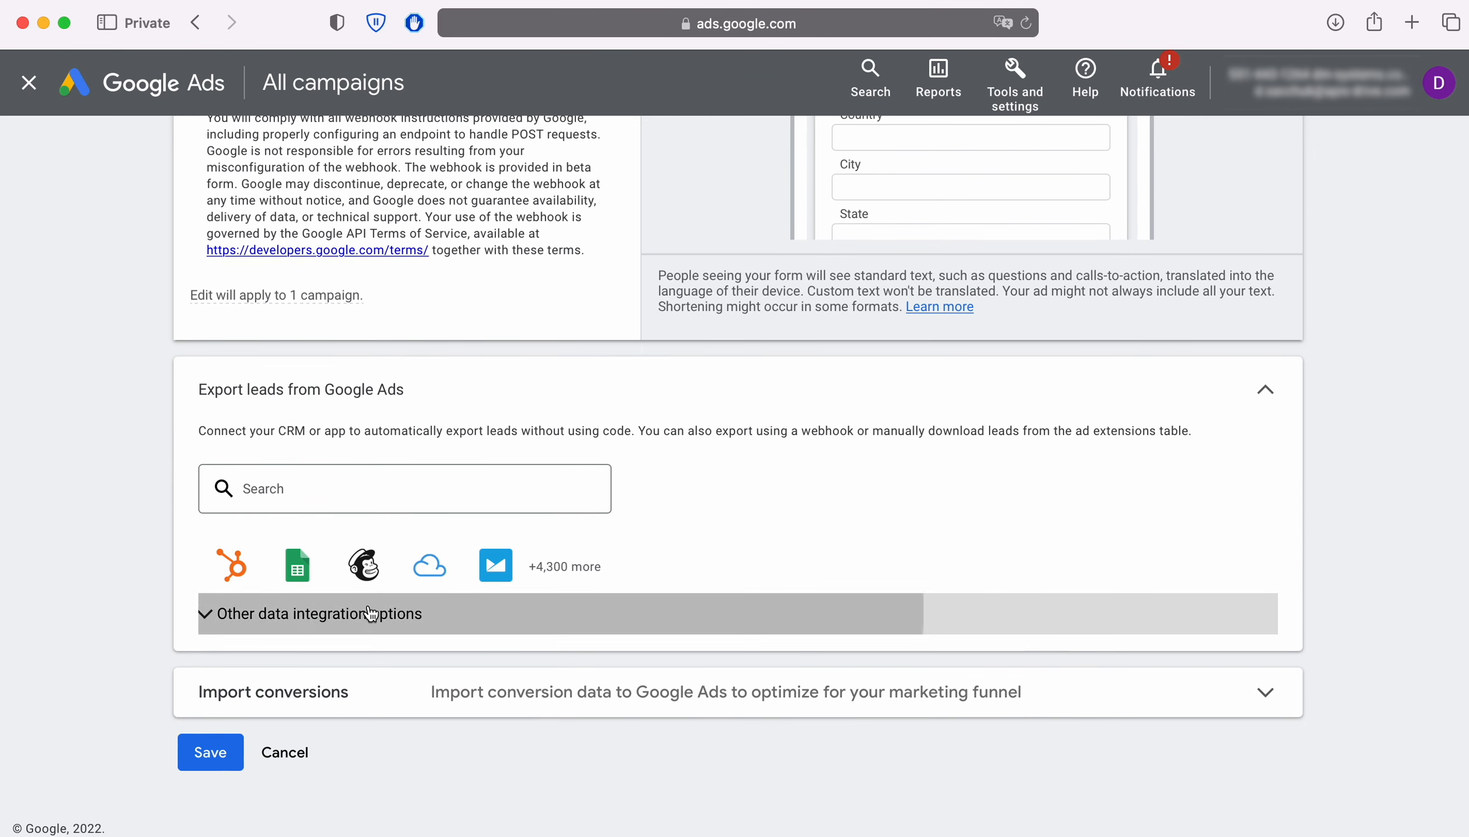
{"action": "left_click", "coordinate": [367, 614]}
{"action": "scroll", "coordinate": [548, 609], "scroll_direction": "down", "scroll_amount": 5}
{"action": "scroll", "coordinate": [548, 606], "scroll_direction": "down", "scroll_amount": 3}
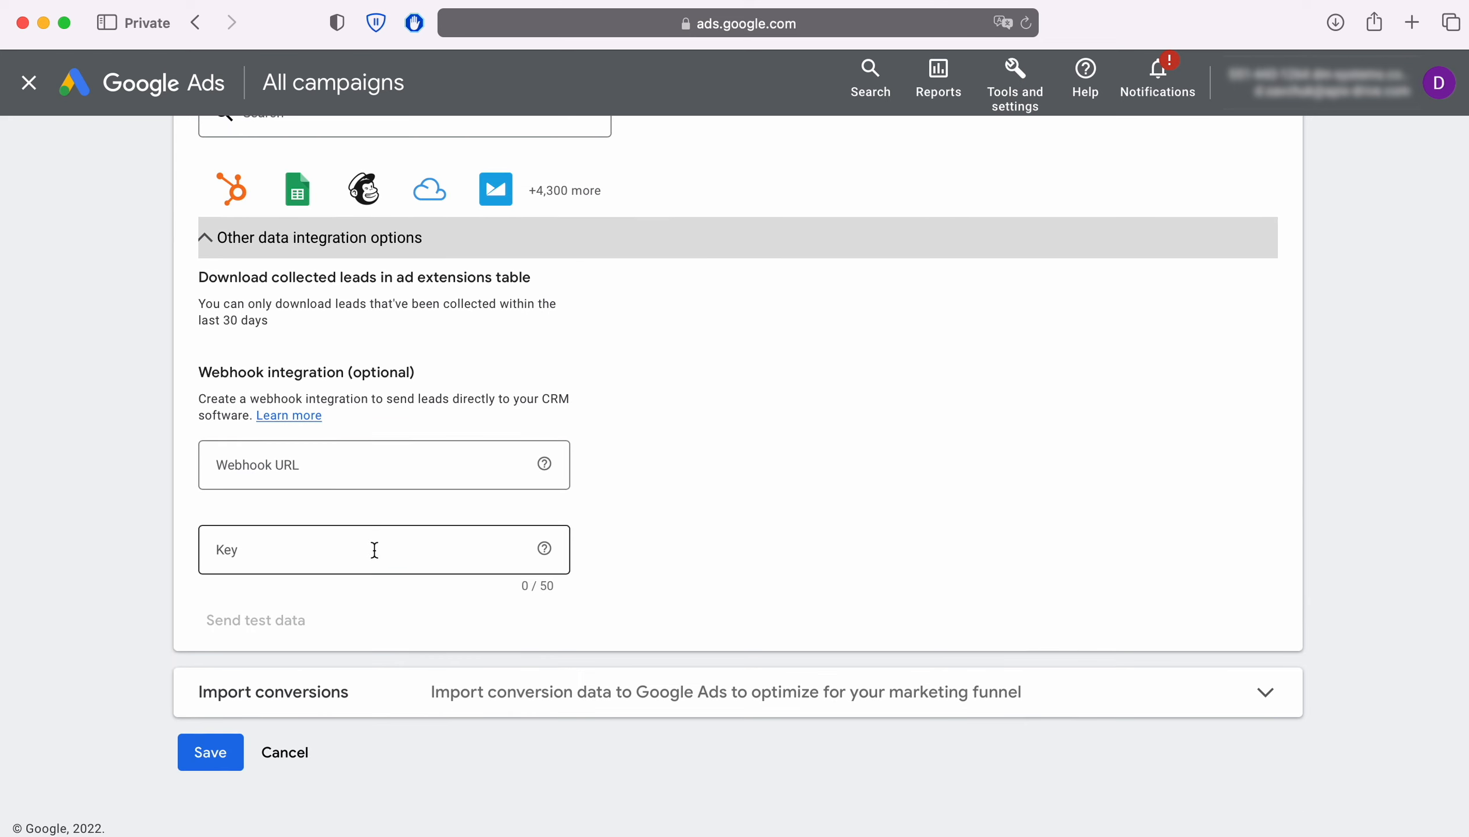
- Paste the copied receiving-data URL as the lead form's webhook URL
{"action": "left_click", "coordinate": [272, 463]}
{"action": "right_click", "coordinate": [277, 474]}
{"action": "left_click", "coordinate": [344, 525]}
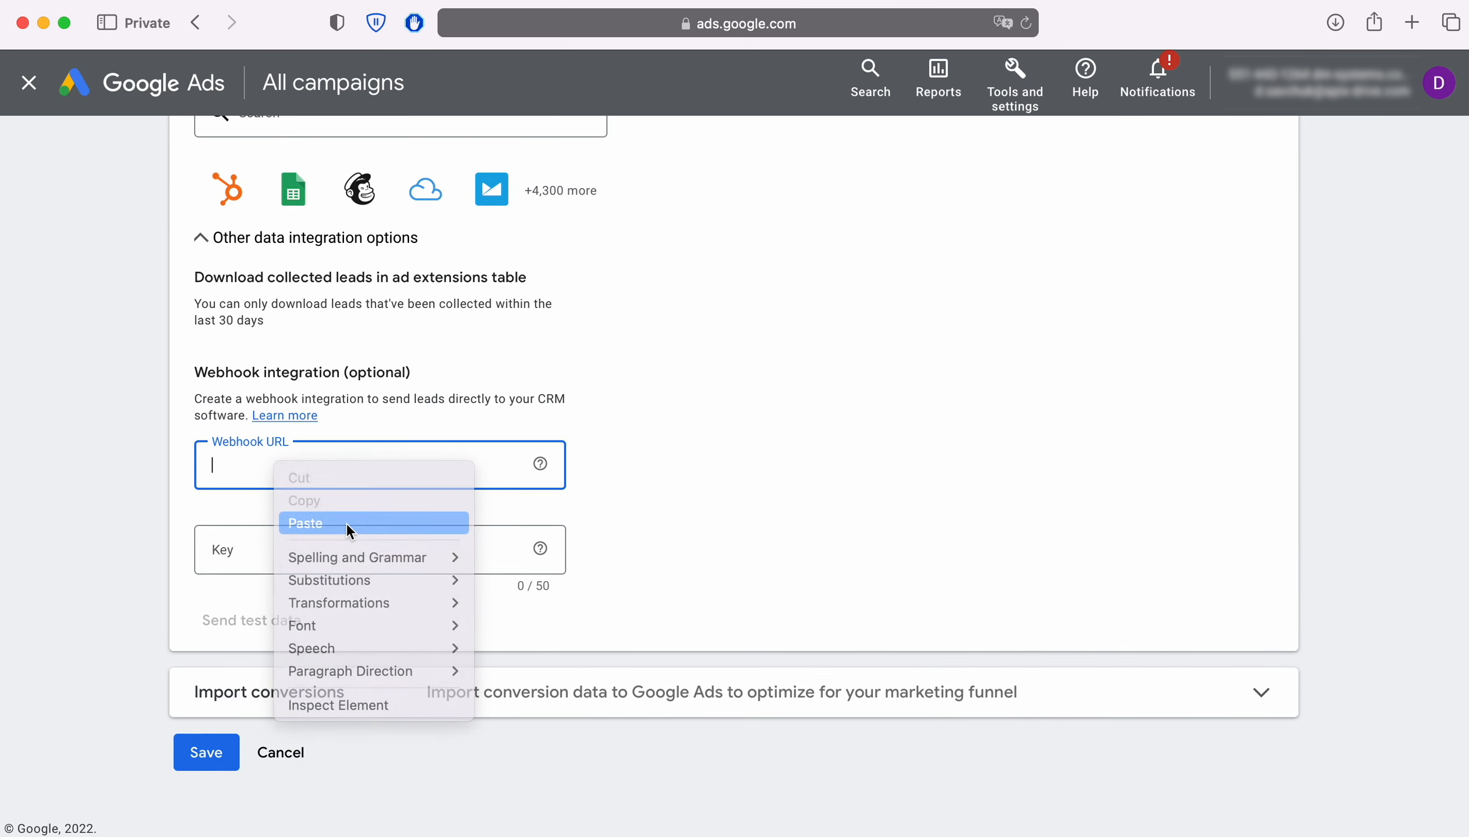
- Copy the last segment of the webhook URL and paste it as the webhook key
{"action": "double_click", "coordinate": [470, 466]}
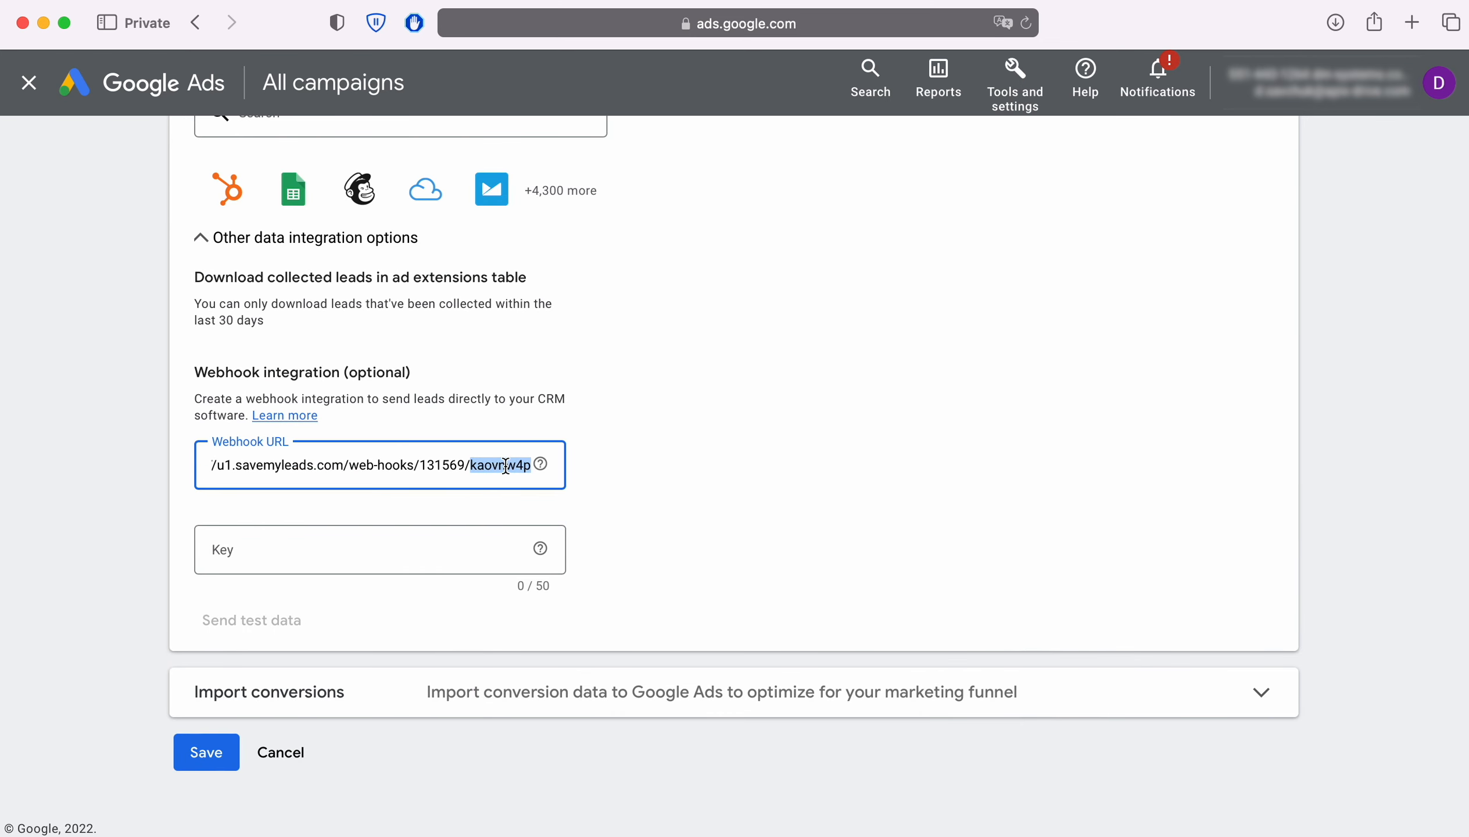
{"action": "right_click", "coordinate": [508, 463]}
{"action": "right_click", "coordinate": [275, 548]}
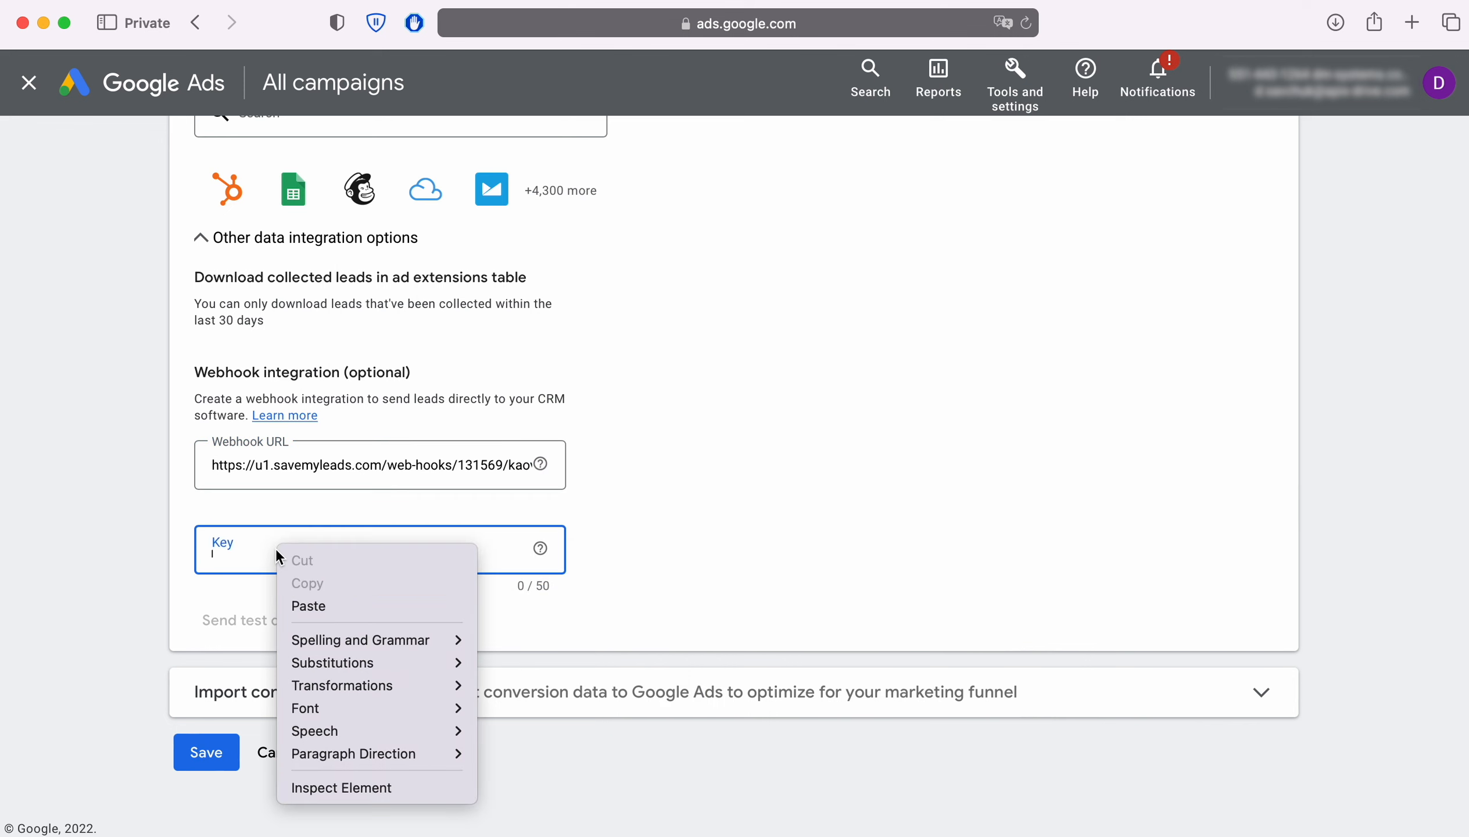
{"action": "left_click", "coordinate": [305, 600]}
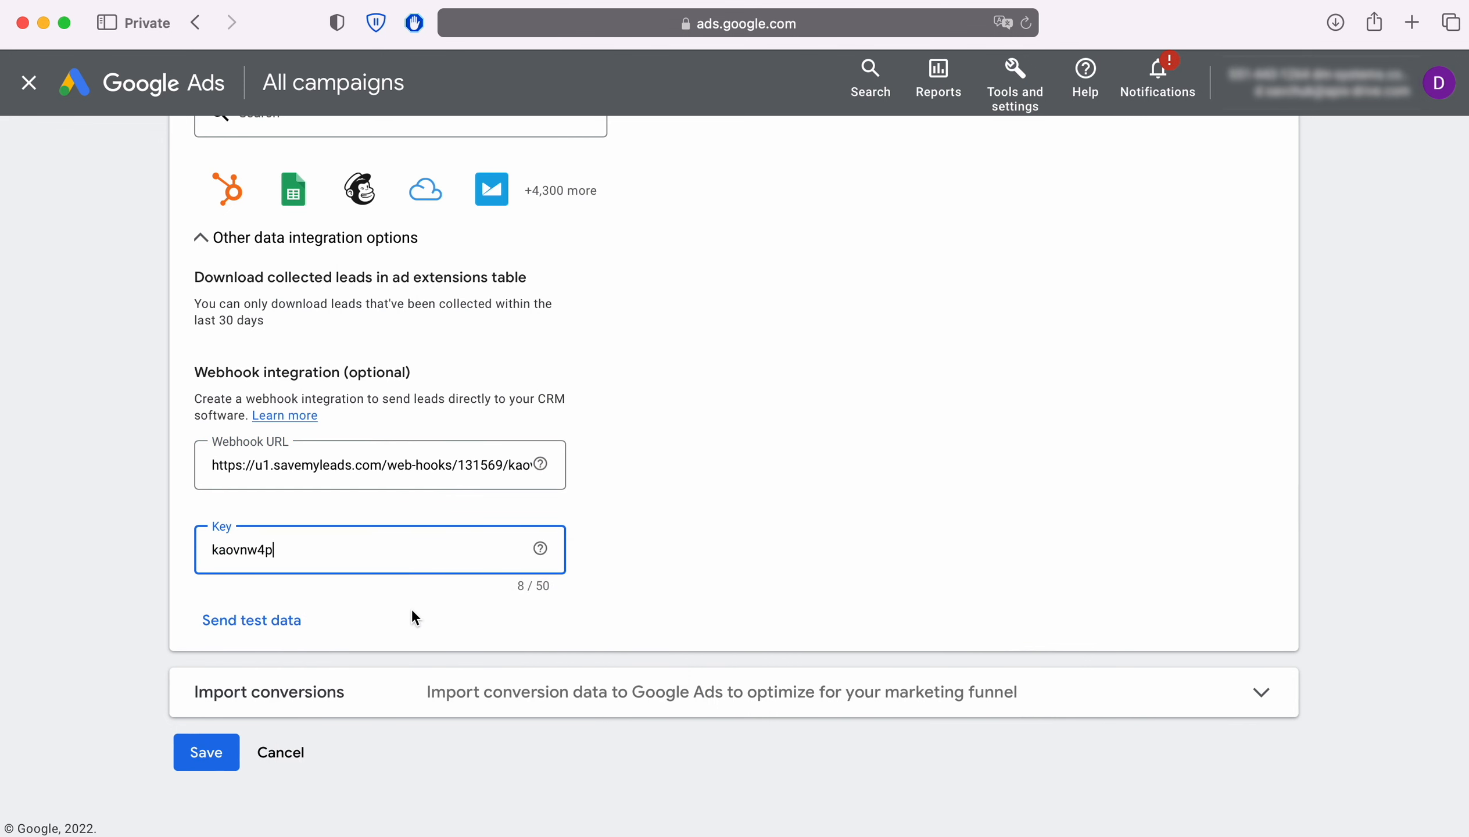
- Send test data through the webhook and save the lead form
{"action": "left_click", "coordinate": [239, 624]}
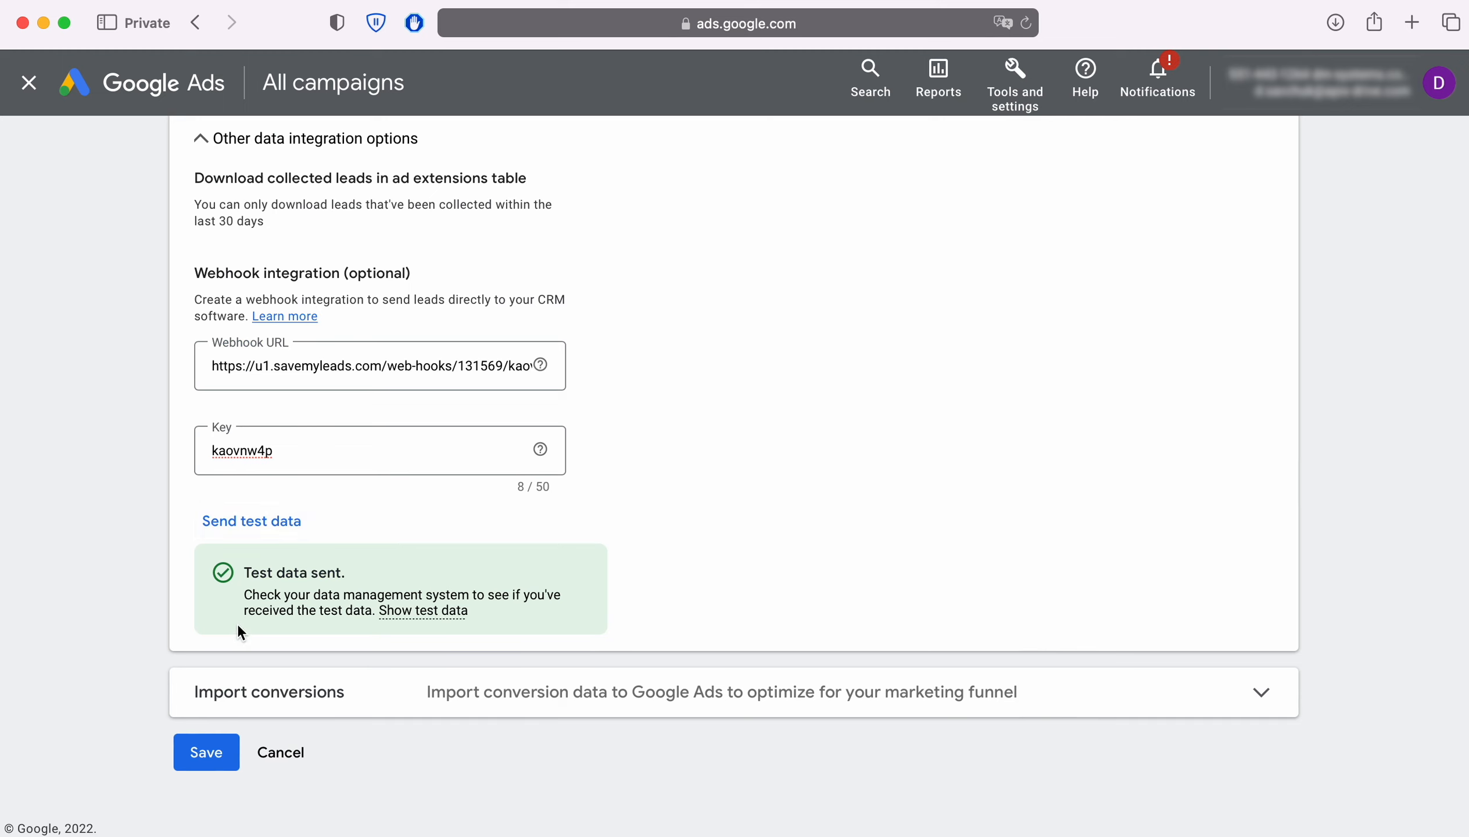
{"action": "left_click", "coordinate": [232, 742]}
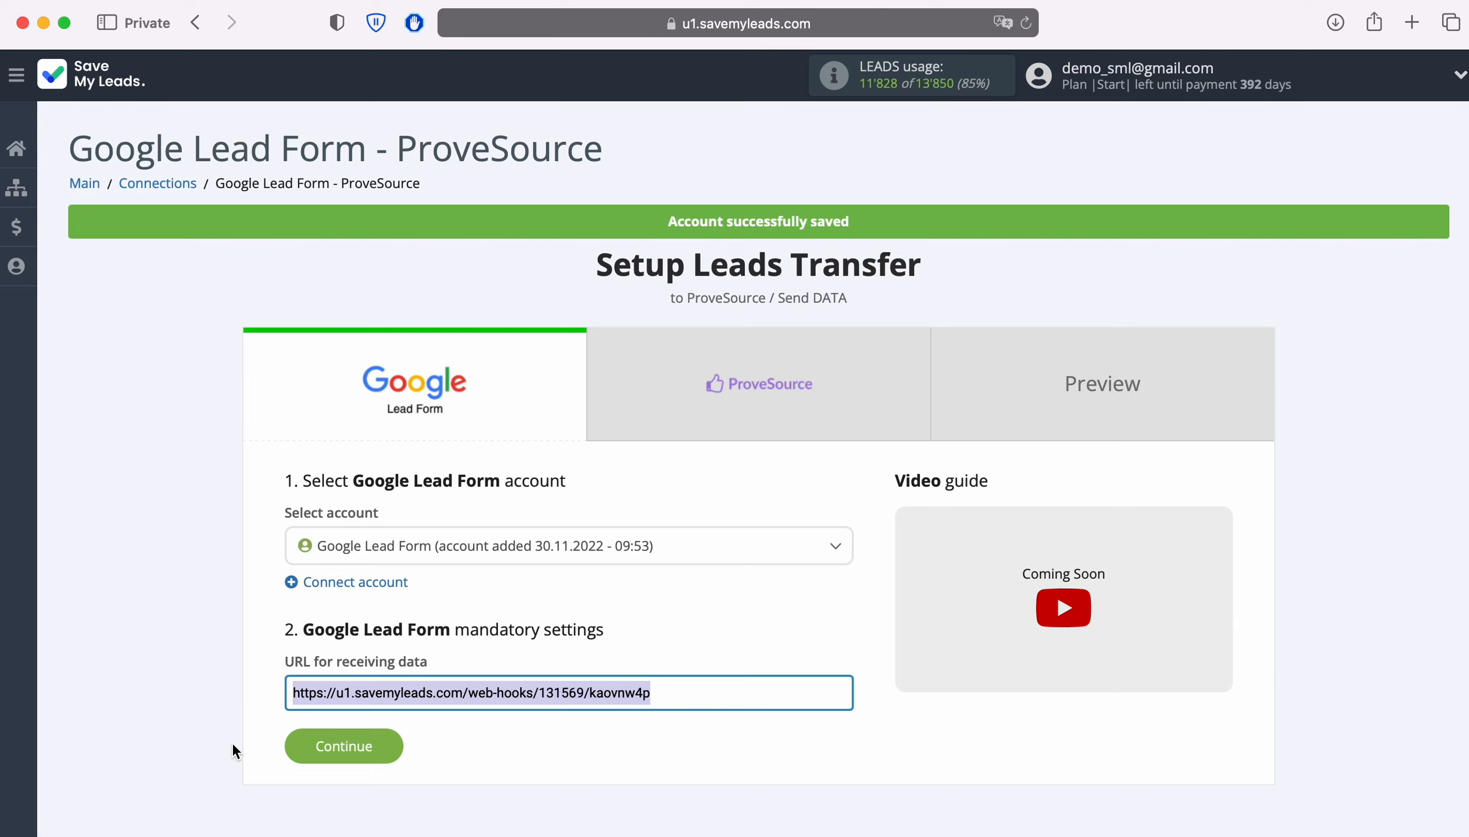
- Back in SaveMyLeads, proceed to the ProveSource stage and start connecting a ProveSource account
{"action": "left_click", "coordinate": [384, 746]}
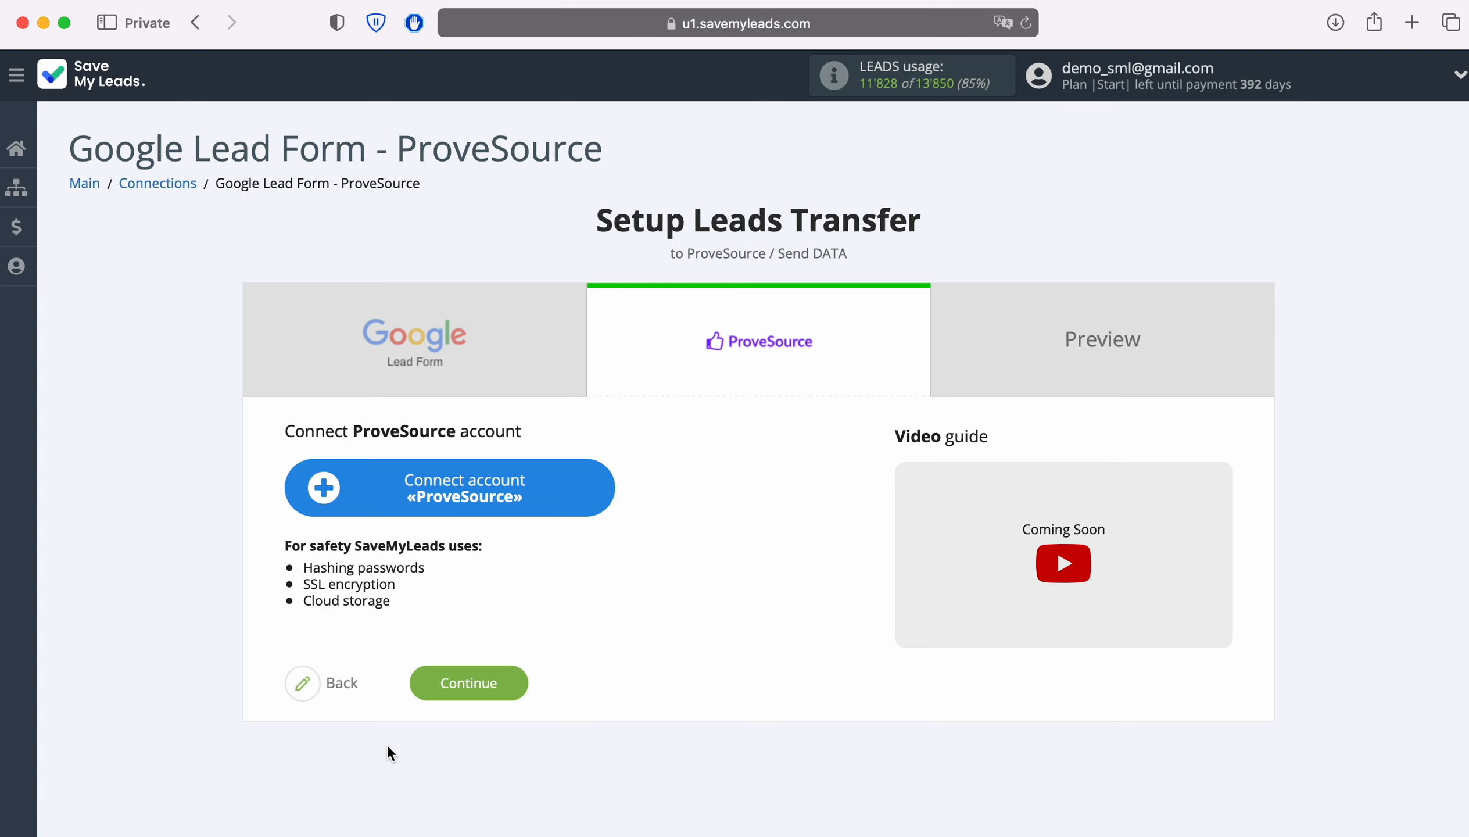
{"action": "left_click", "coordinate": [606, 488]}
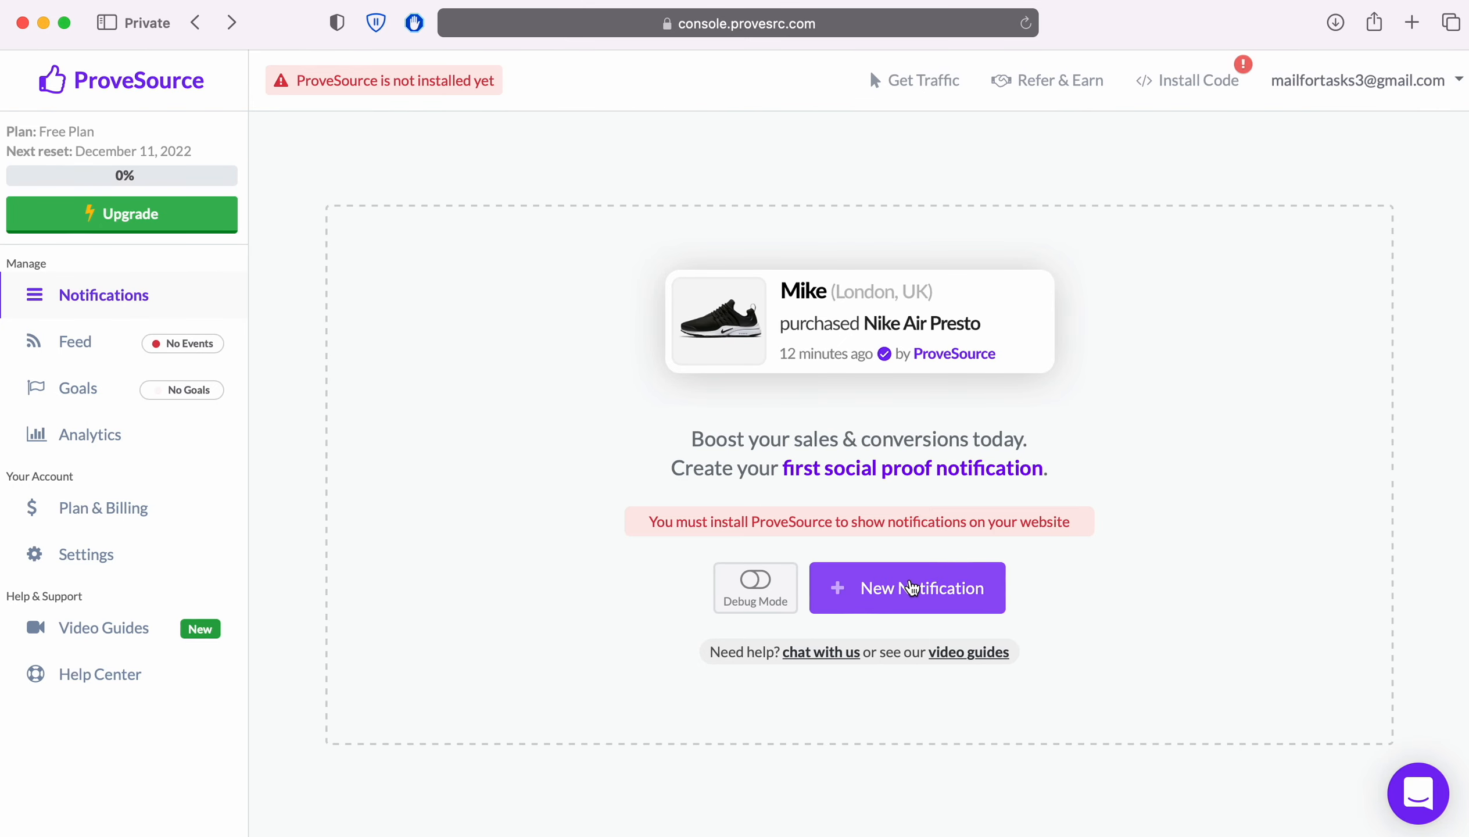
- In the ProveSource console, create a new Stream notification and choose Webhook as the event to track
{"action": "left_click", "coordinate": [913, 589]}
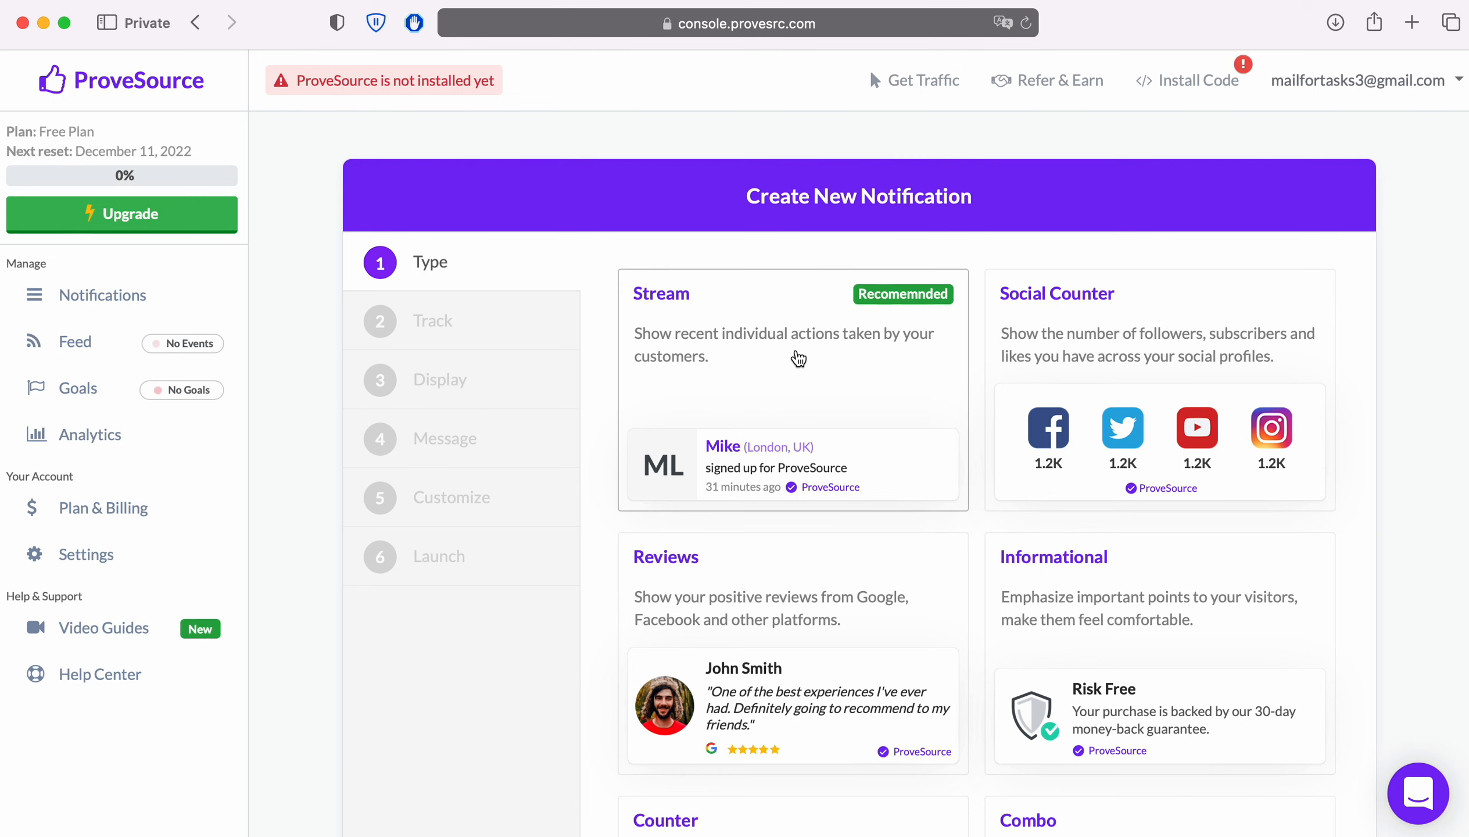
{"action": "left_click", "coordinate": [792, 347]}
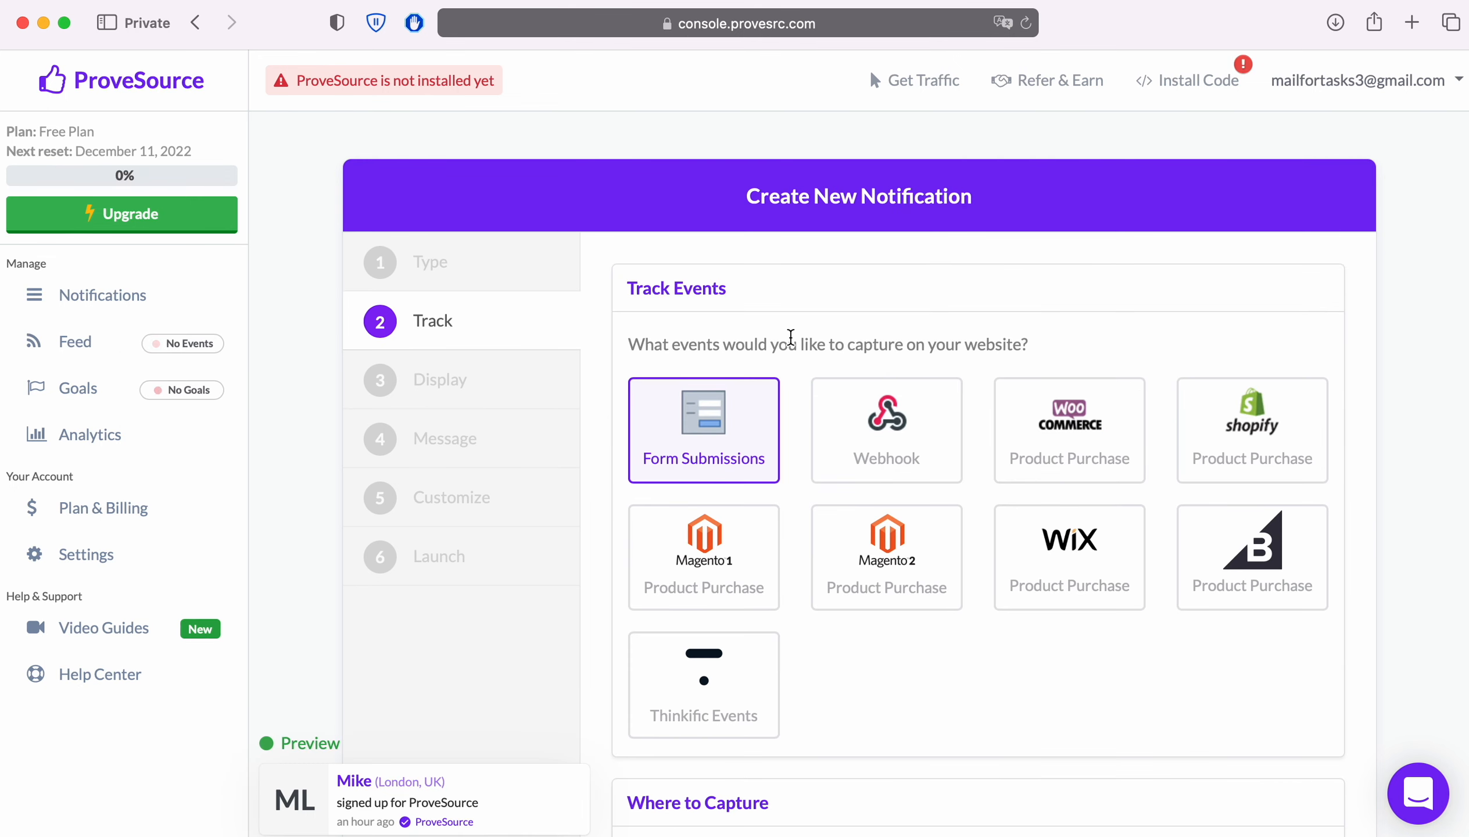
{"action": "left_click", "coordinate": [871, 439]}
{"action": "scroll", "coordinate": [871, 440], "scroll_direction": "down", "scroll_amount": 10}
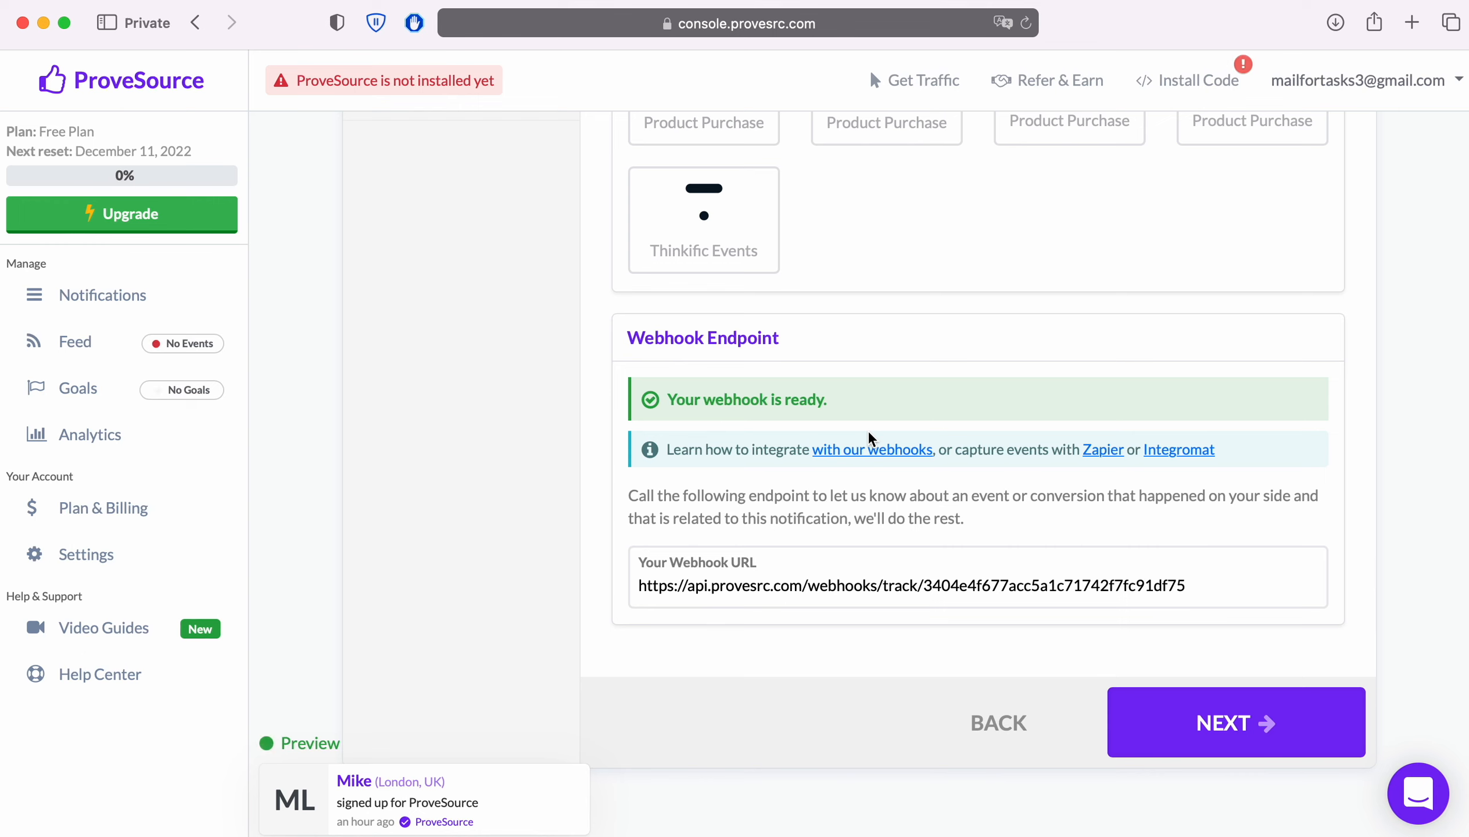
- Copy the ProveSource webhook URL and paste it as the URL for sending data in the SaveMyLeads connection setup
{"action": "left_click_drag", "start_coordinate": [1186, 585], "coordinate": [639, 584]}
{"action": "right_click", "coordinate": [670, 587]}
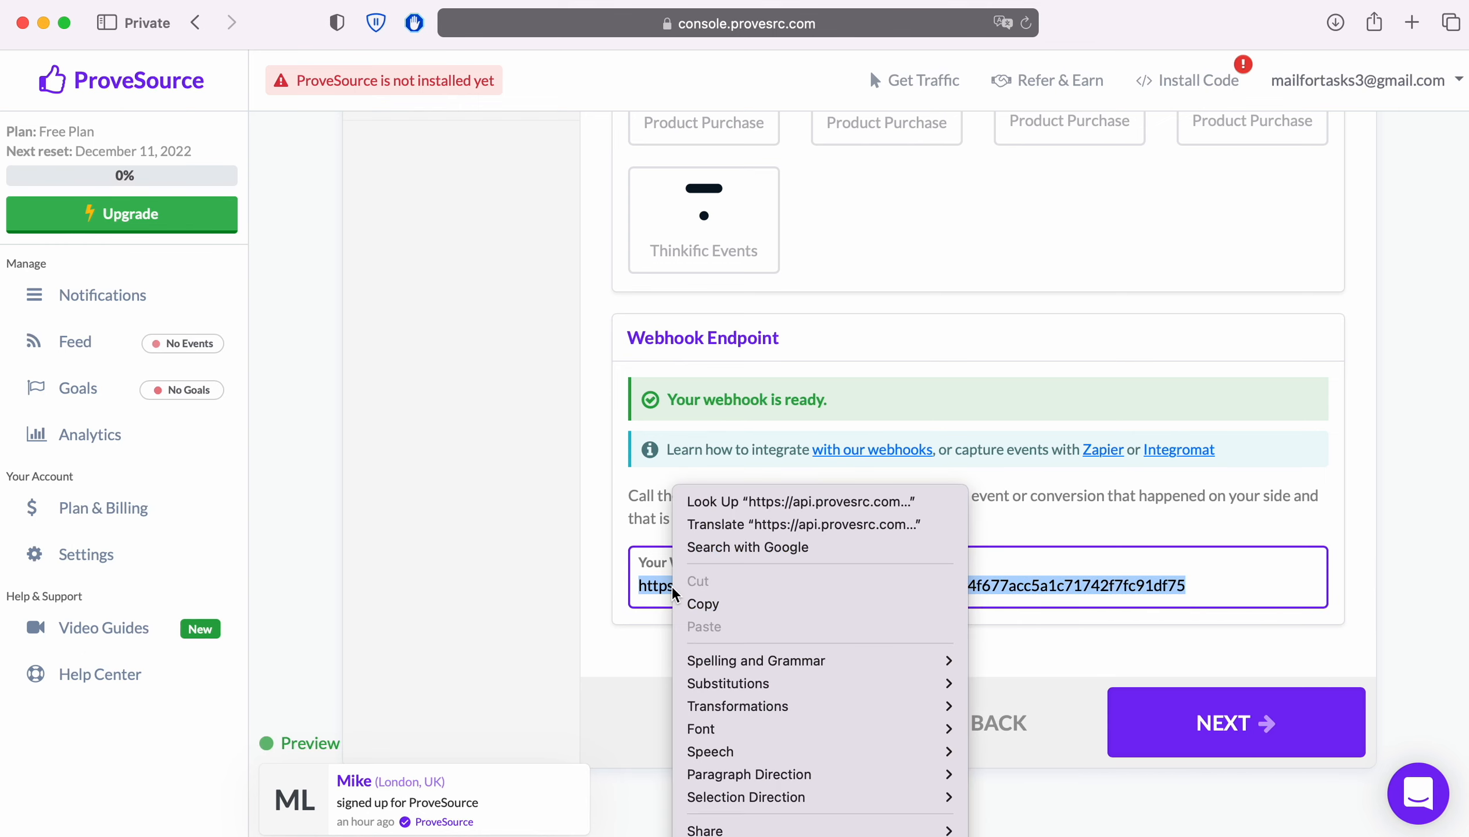
{"action": "left_click", "coordinate": [725, 609]}
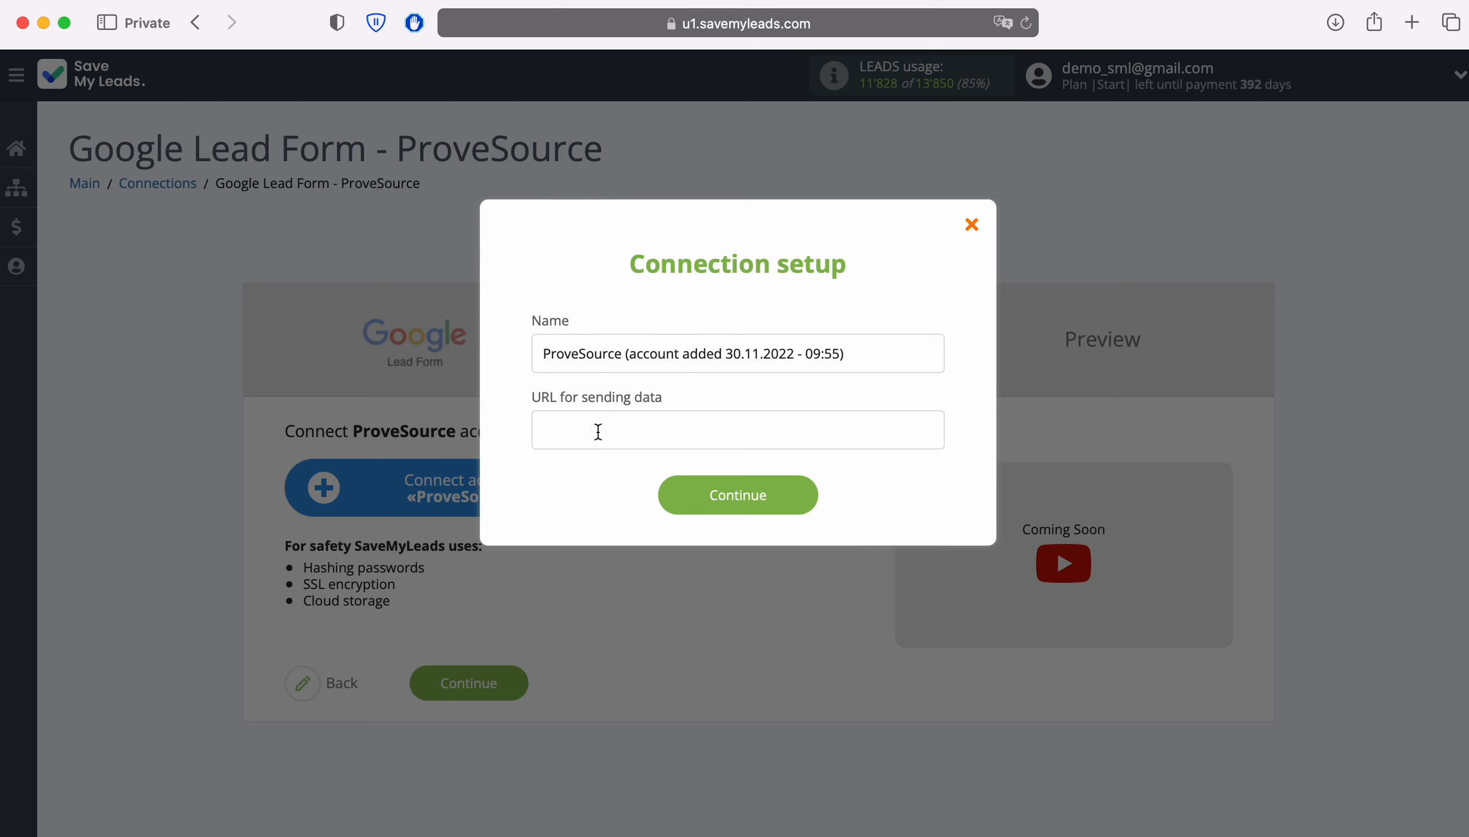
{"action": "right_click", "coordinate": [598, 431]}
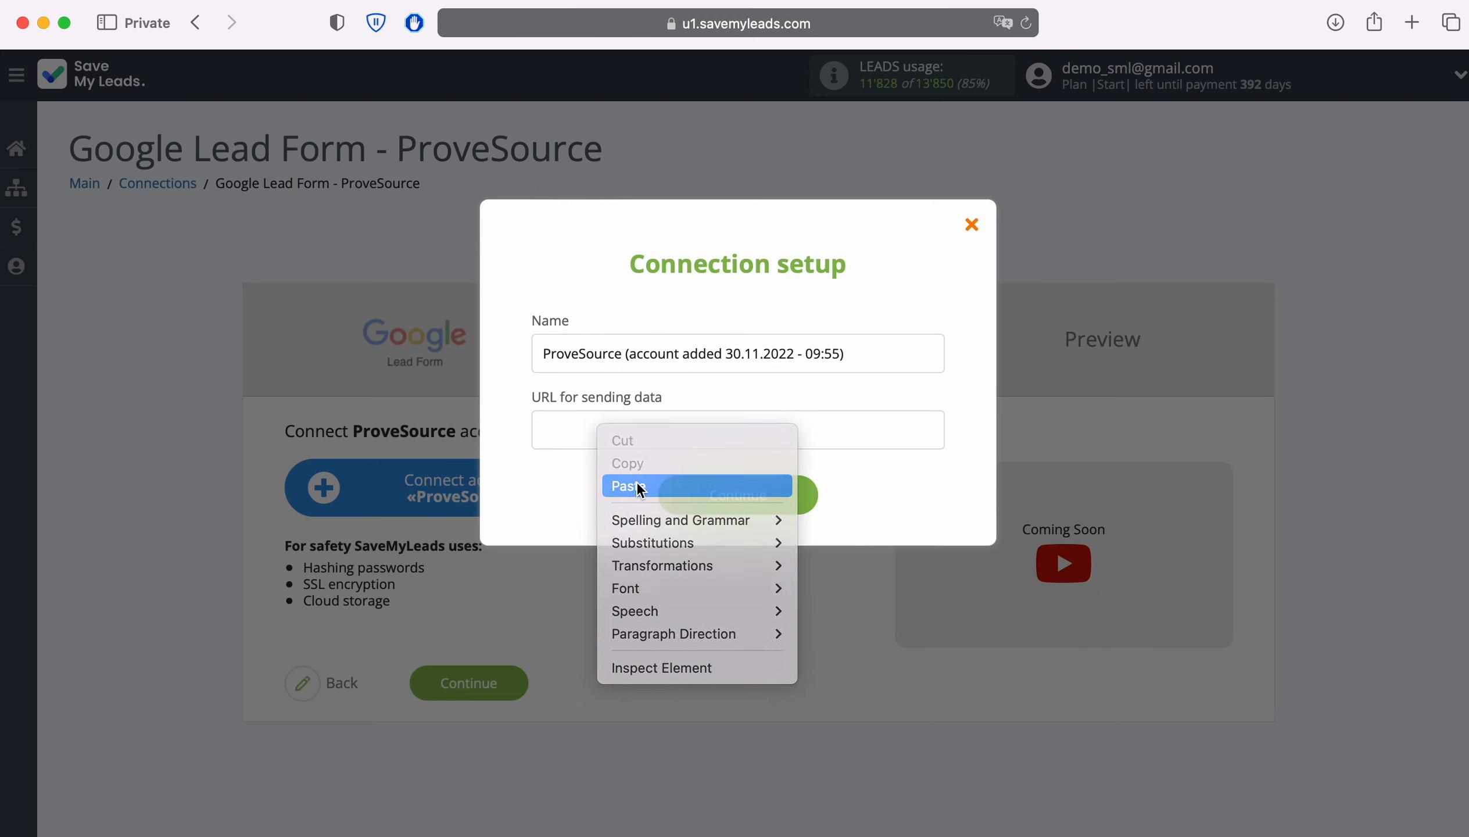
{"action": "left_click", "coordinate": [637, 485]}
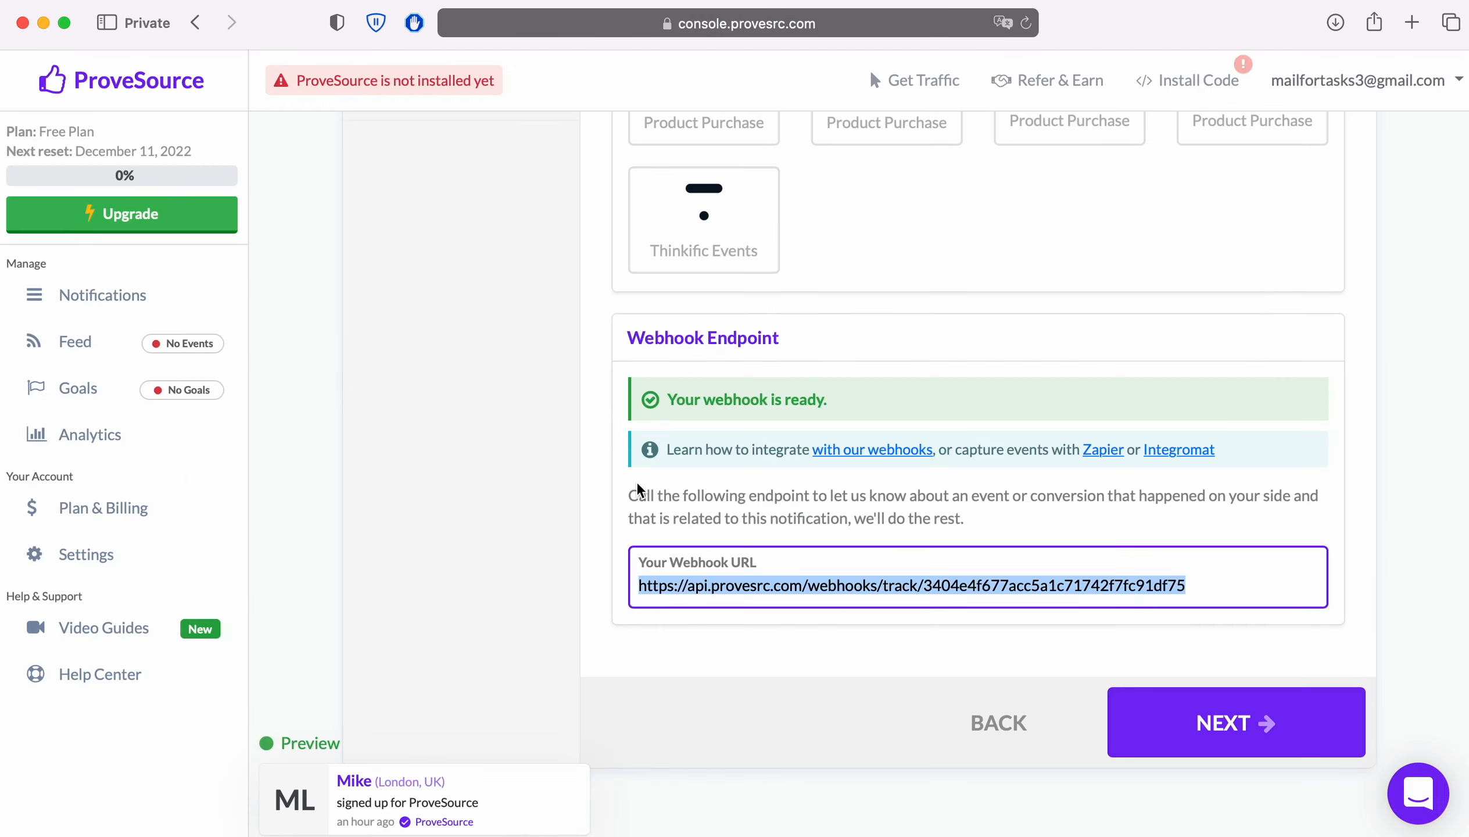
- Proceed to the Display stage, add Savemyleads.com as a page URL for showing conversions, and continue to the Message stage
{"action": "left_click", "coordinate": [1212, 705]}
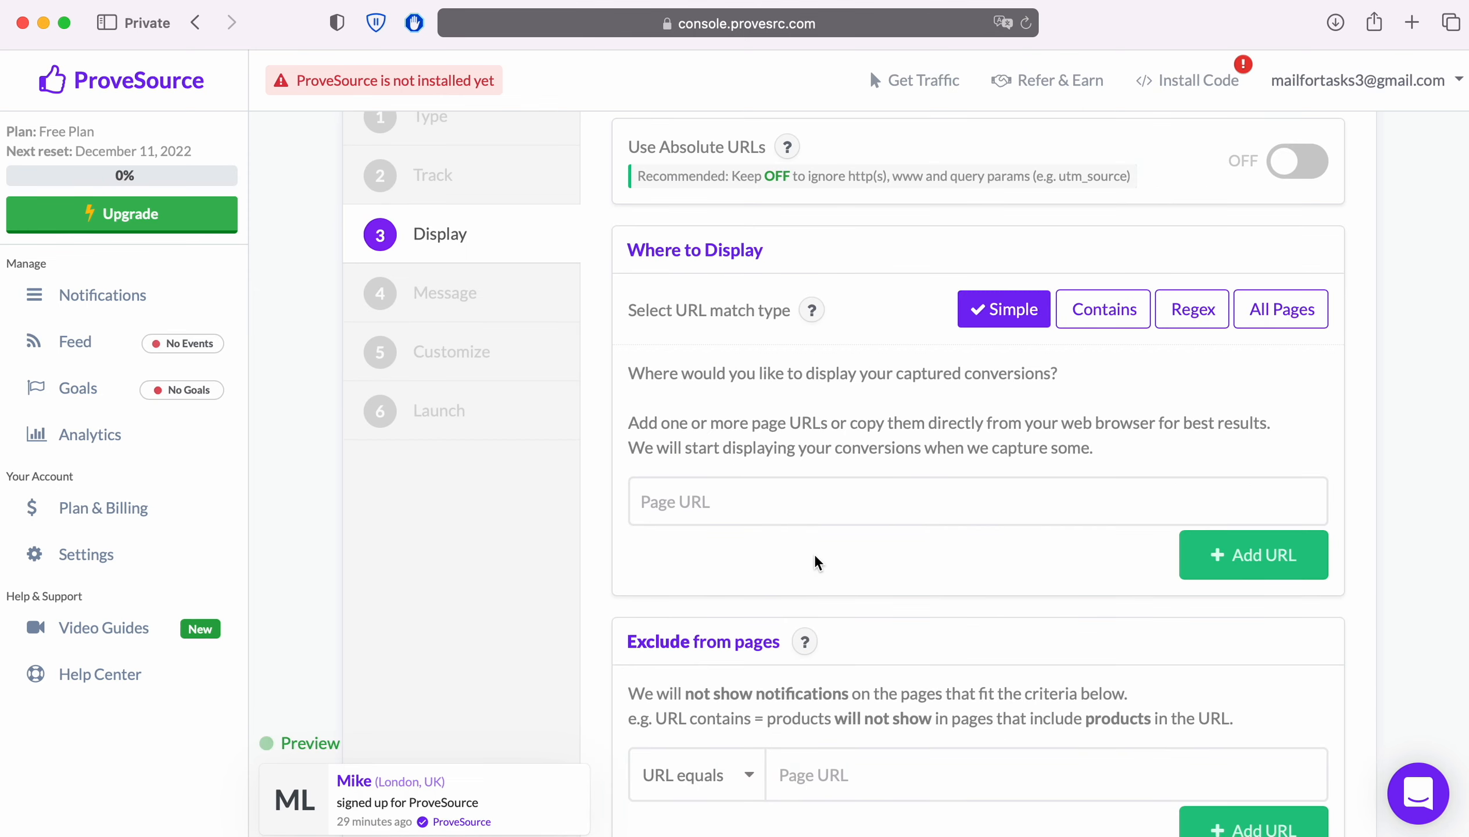
{"action": "left_click", "coordinate": [790, 502]}
{"action": "type", "text": "savemyleads.com"}
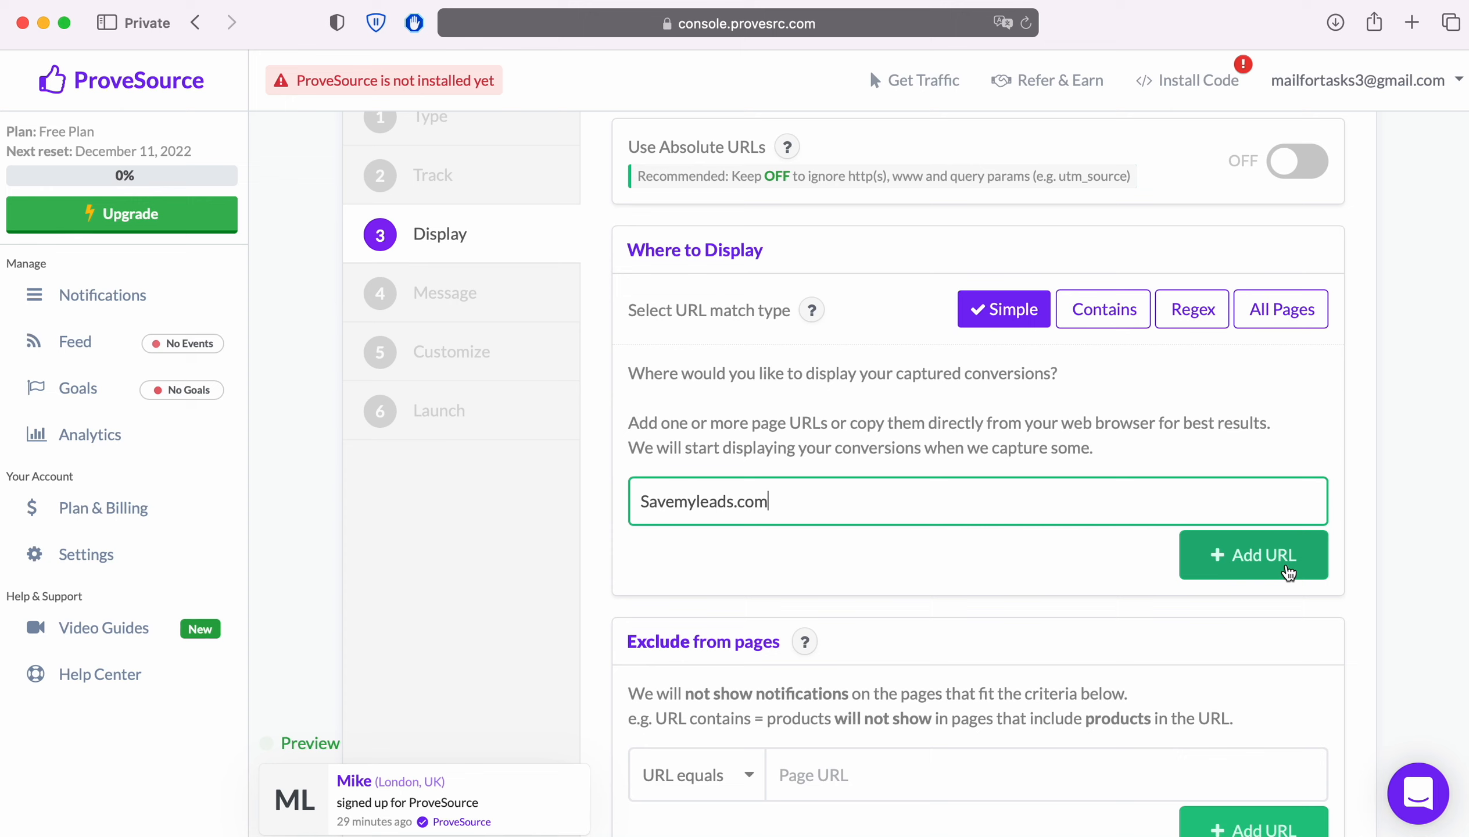
{"action": "left_click", "coordinate": [1254, 554]}
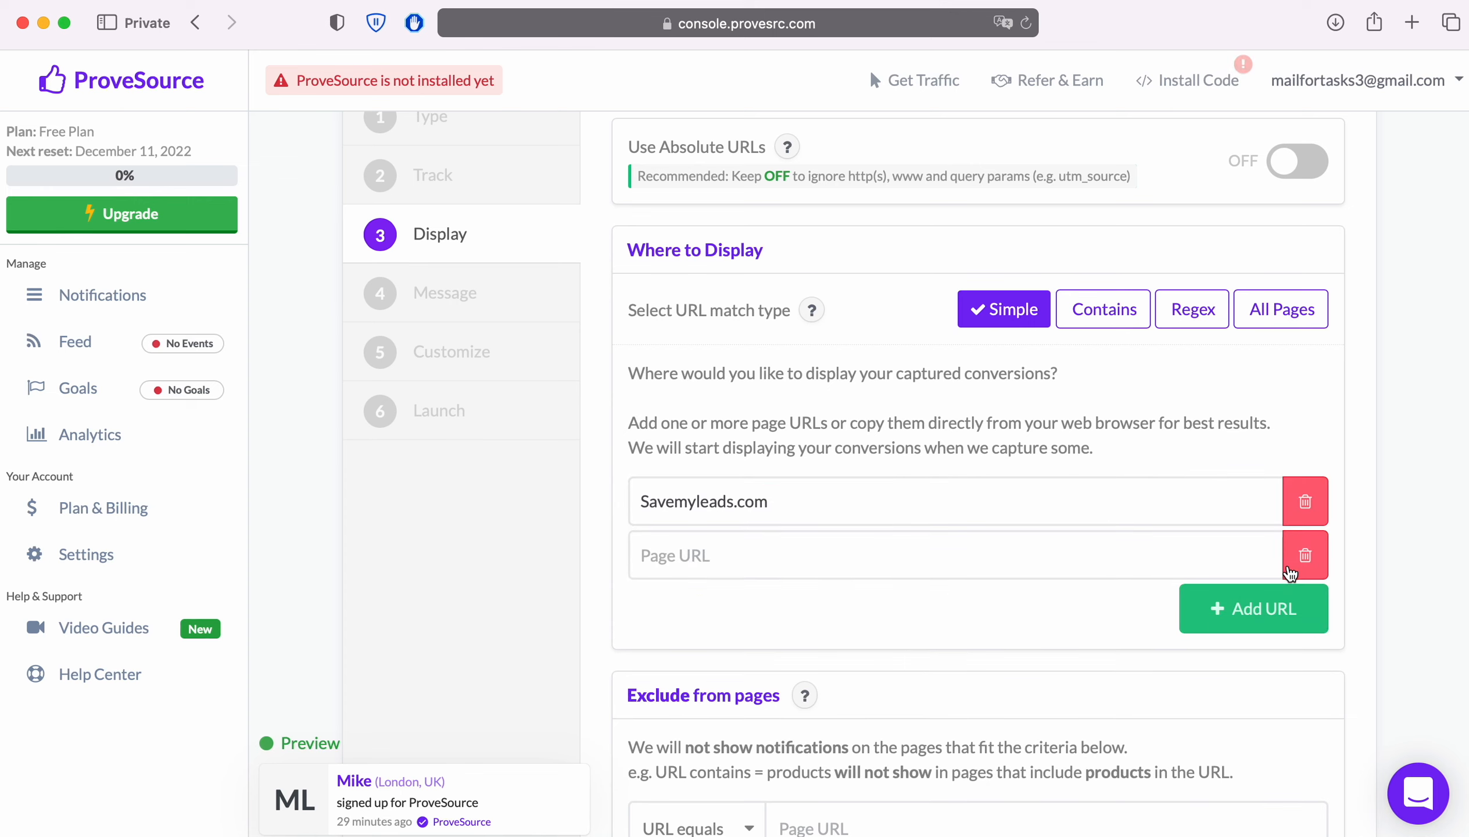
{"action": "scroll", "coordinate": [1411, 586], "scroll_direction": "up", "scroll_amount": 2}
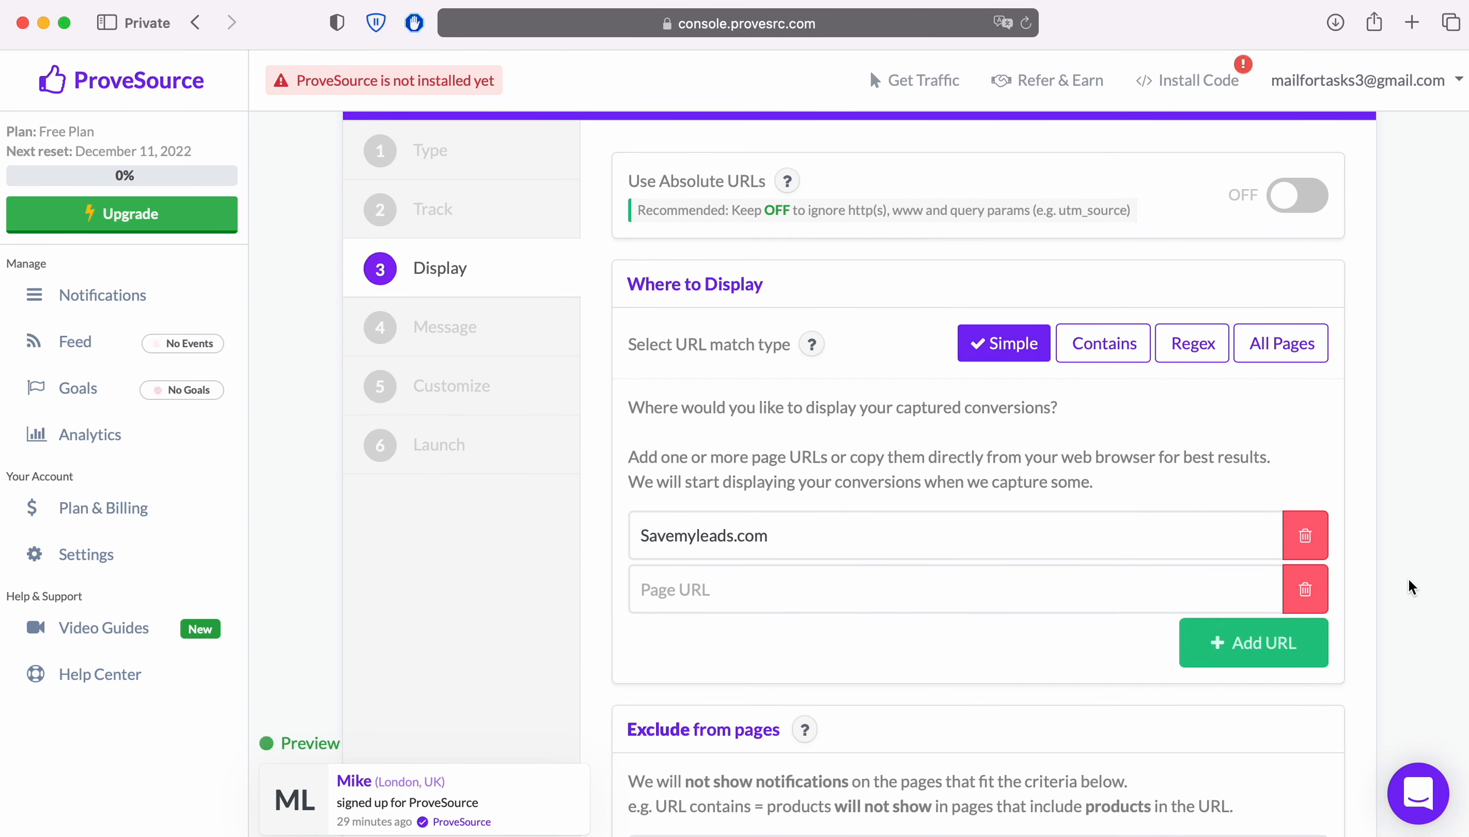
{"action": "scroll", "coordinate": [1411, 586], "scroll_direction": "down", "scroll_amount": 5}
{"action": "left_click", "coordinate": [1224, 721]}
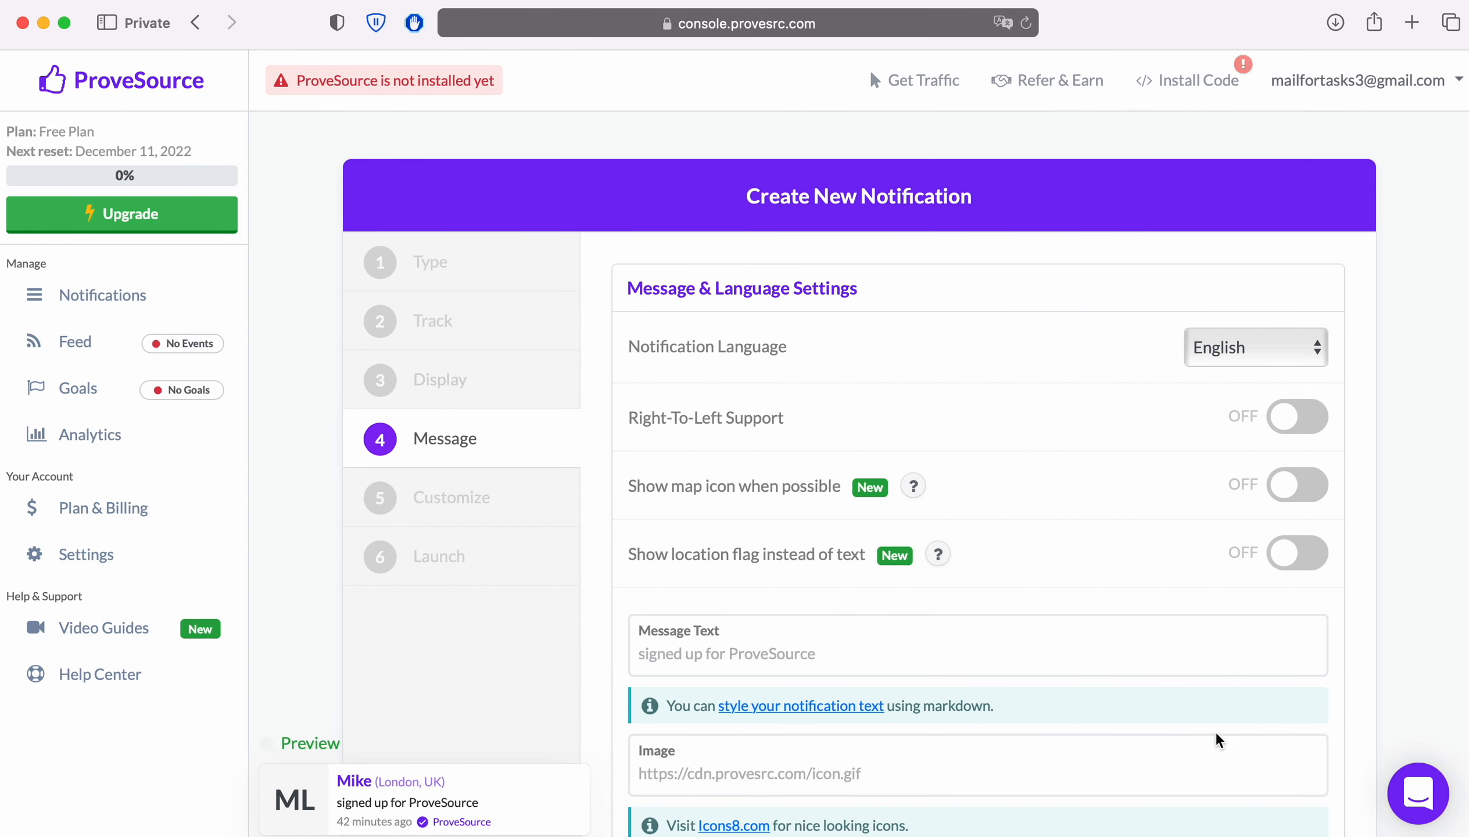
- Set the notification's message text to "Message" and continue to the Customize stage
{"action": "left_click", "coordinate": [833, 659]}
{"action": "type", "text": "Message"}
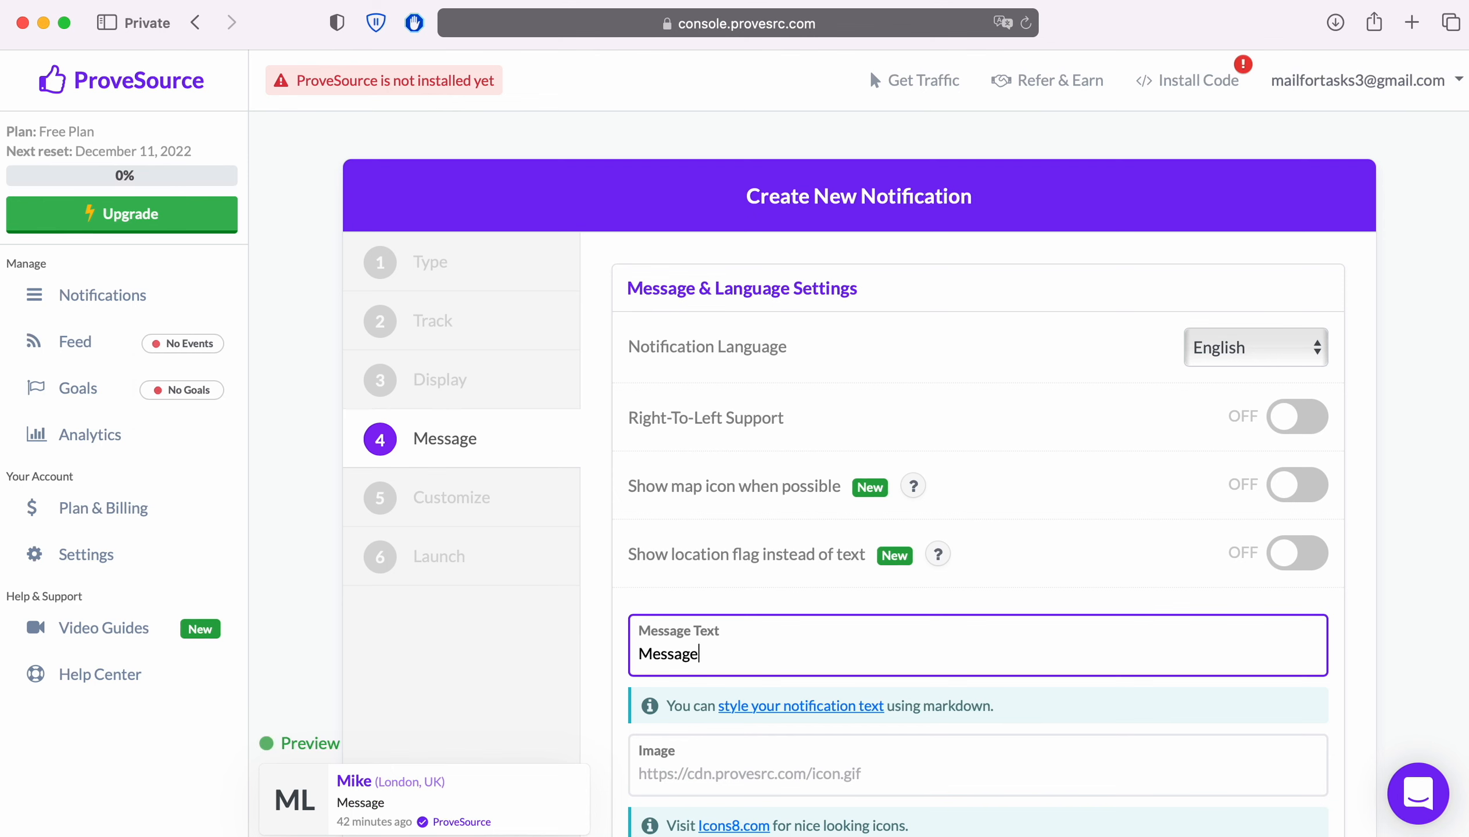
{"action": "scroll", "coordinate": [1090, 671], "scroll_direction": "down", "scroll_amount": 6}
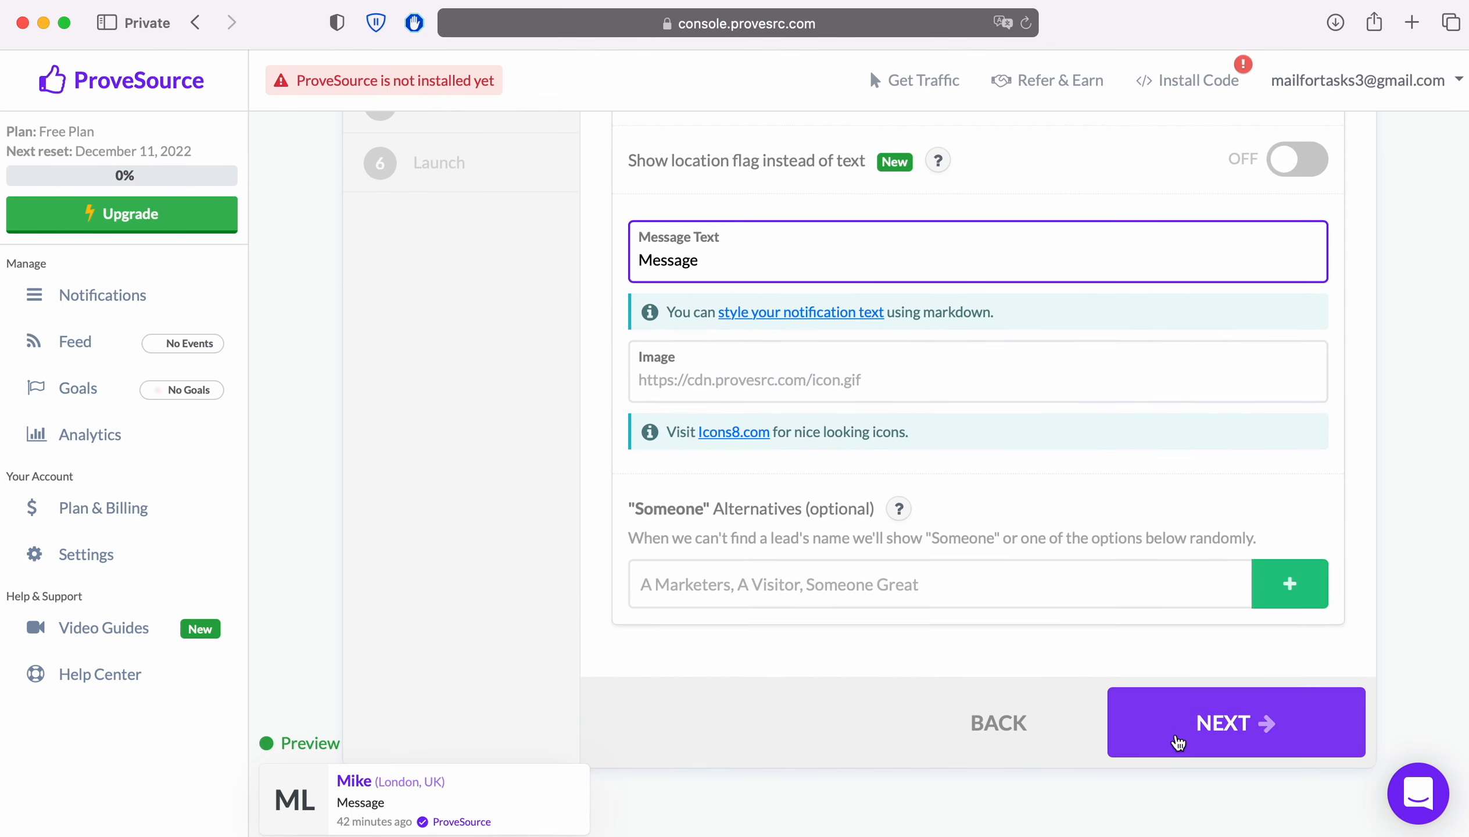
{"action": "left_click", "coordinate": [1187, 737]}
- Accept the default customization rules, name the notification SaveMyLeads, and launch it
{"action": "scroll", "coordinate": [1201, 738], "scroll_direction": "down", "scroll_amount": 15}
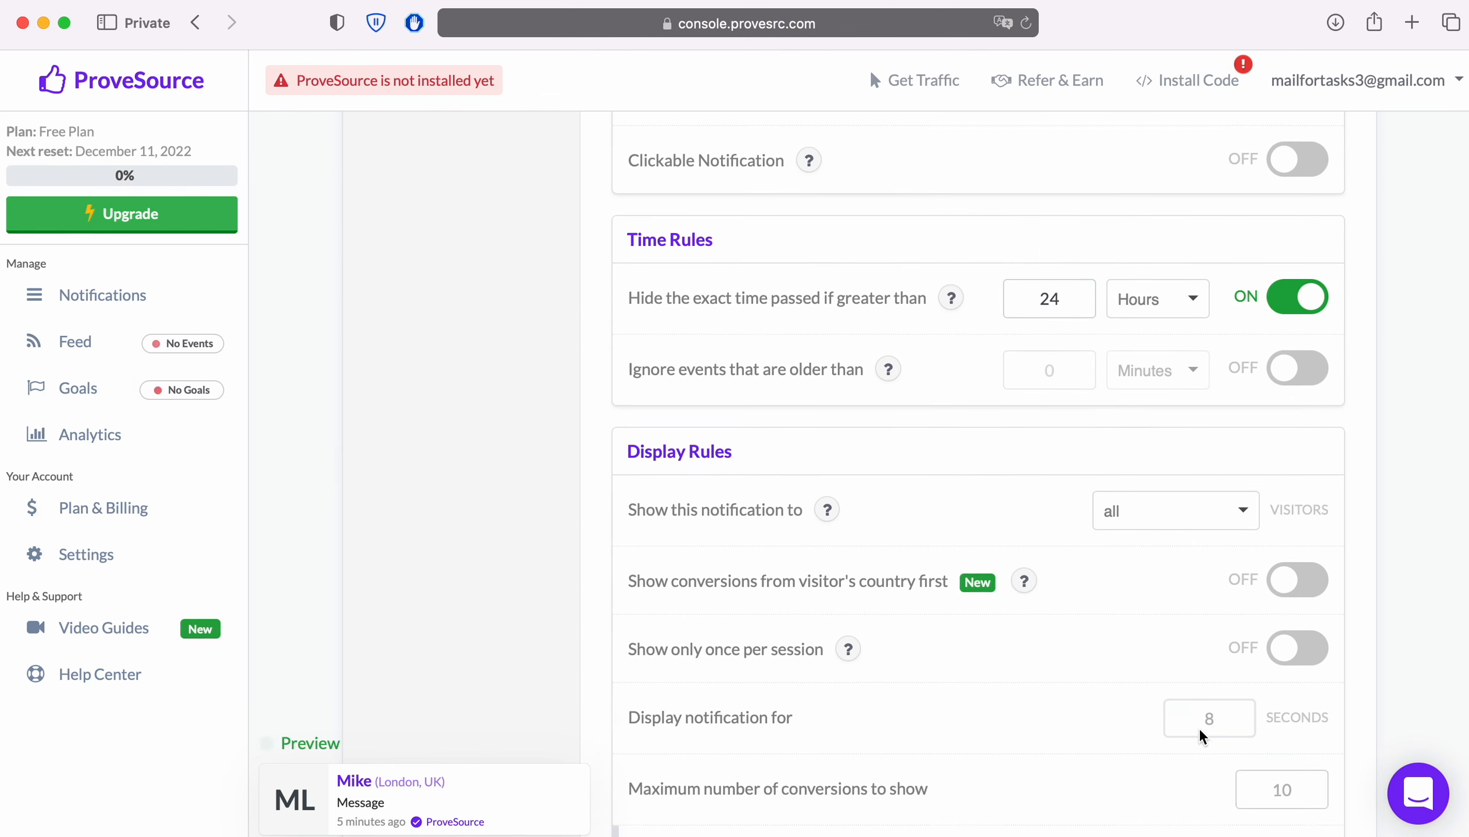
{"action": "scroll", "coordinate": [1201, 737], "scroll_direction": "down", "scroll_amount": 5}
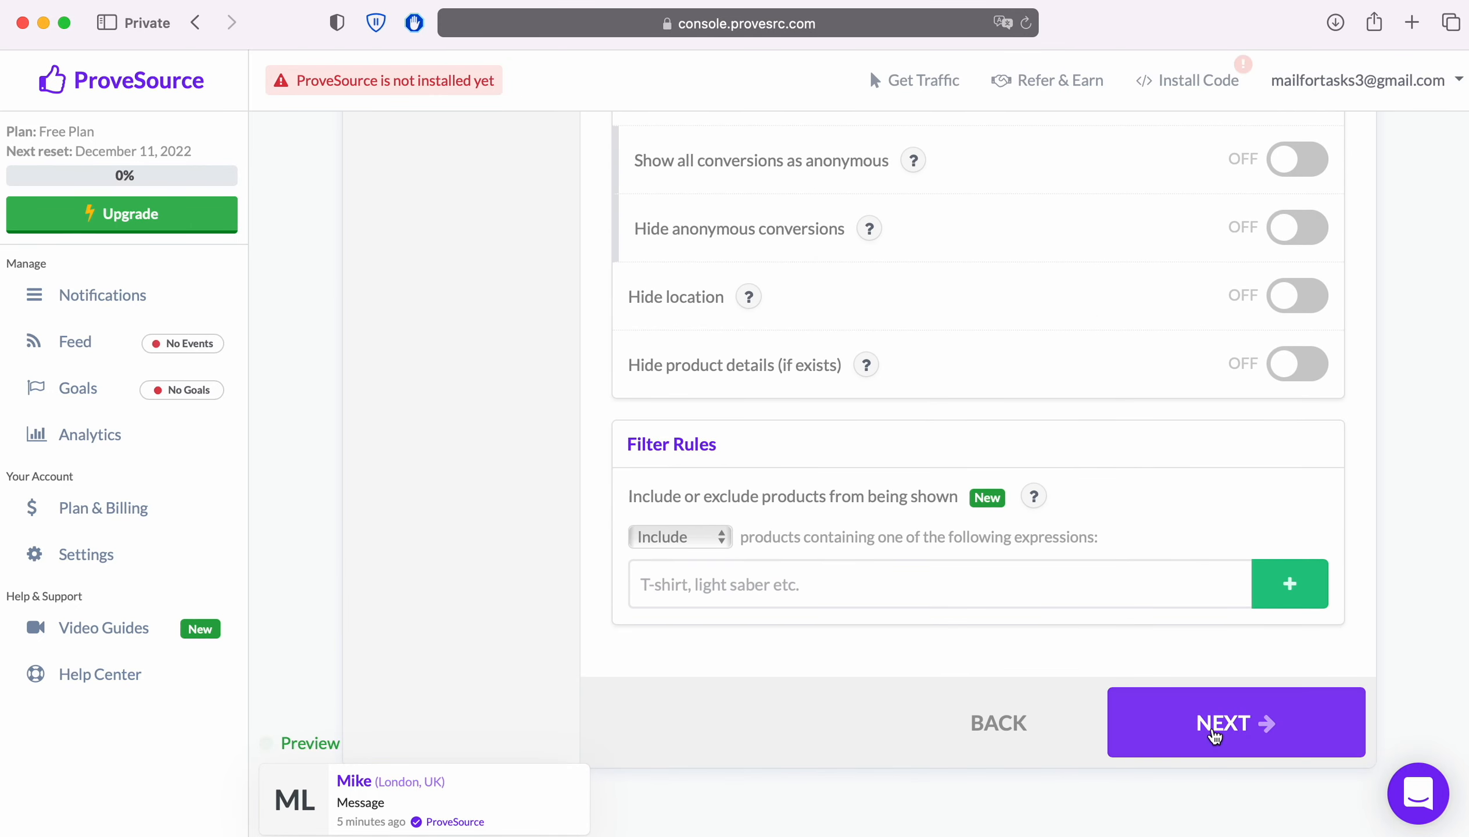
{"action": "left_click", "coordinate": [1201, 735]}
{"action": "left_click", "coordinate": [771, 627]}
{"action": "type", "text": "Save"}
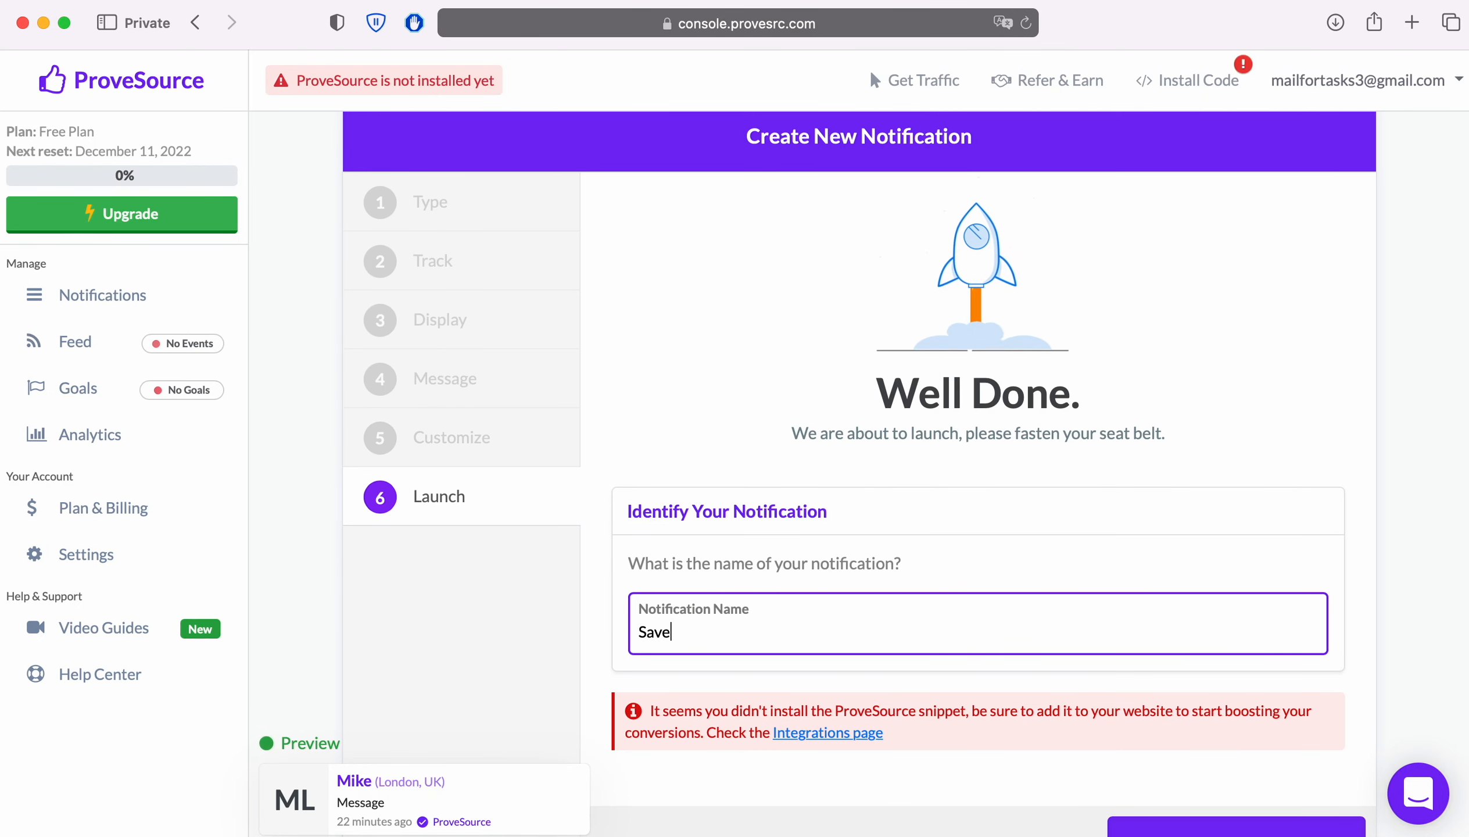
{"action": "type", "text": "MyLeads"}
{"action": "scroll", "coordinate": [962, 638], "scroll_direction": "down", "scroll_amount": 2}
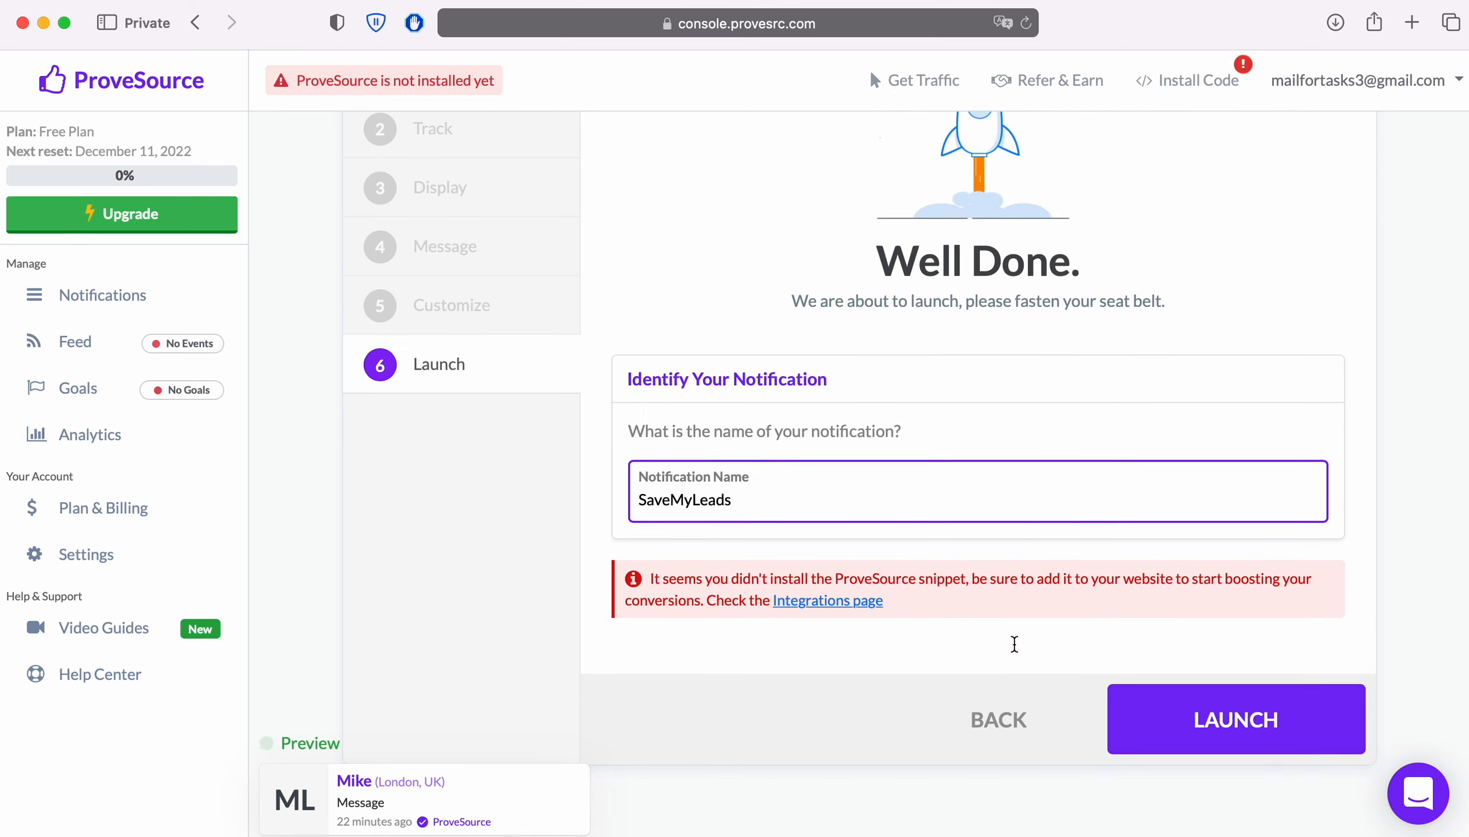
{"action": "left_click", "coordinate": [1235, 728]}
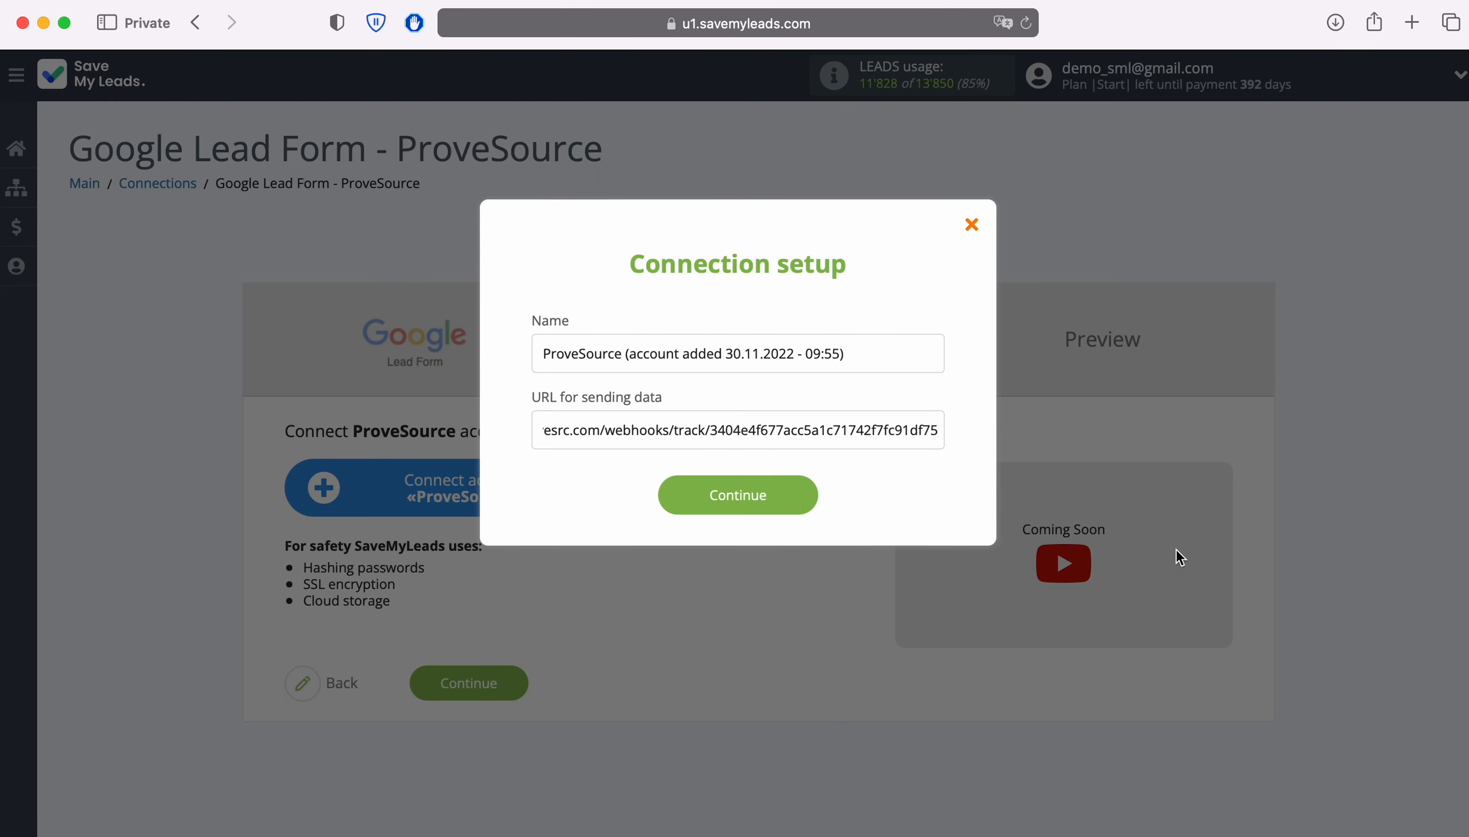
- Back in SaveMyLeads, save the ProveSource connection setup and select the newly added ProveSource account
{"action": "left_click", "coordinate": [798, 497]}
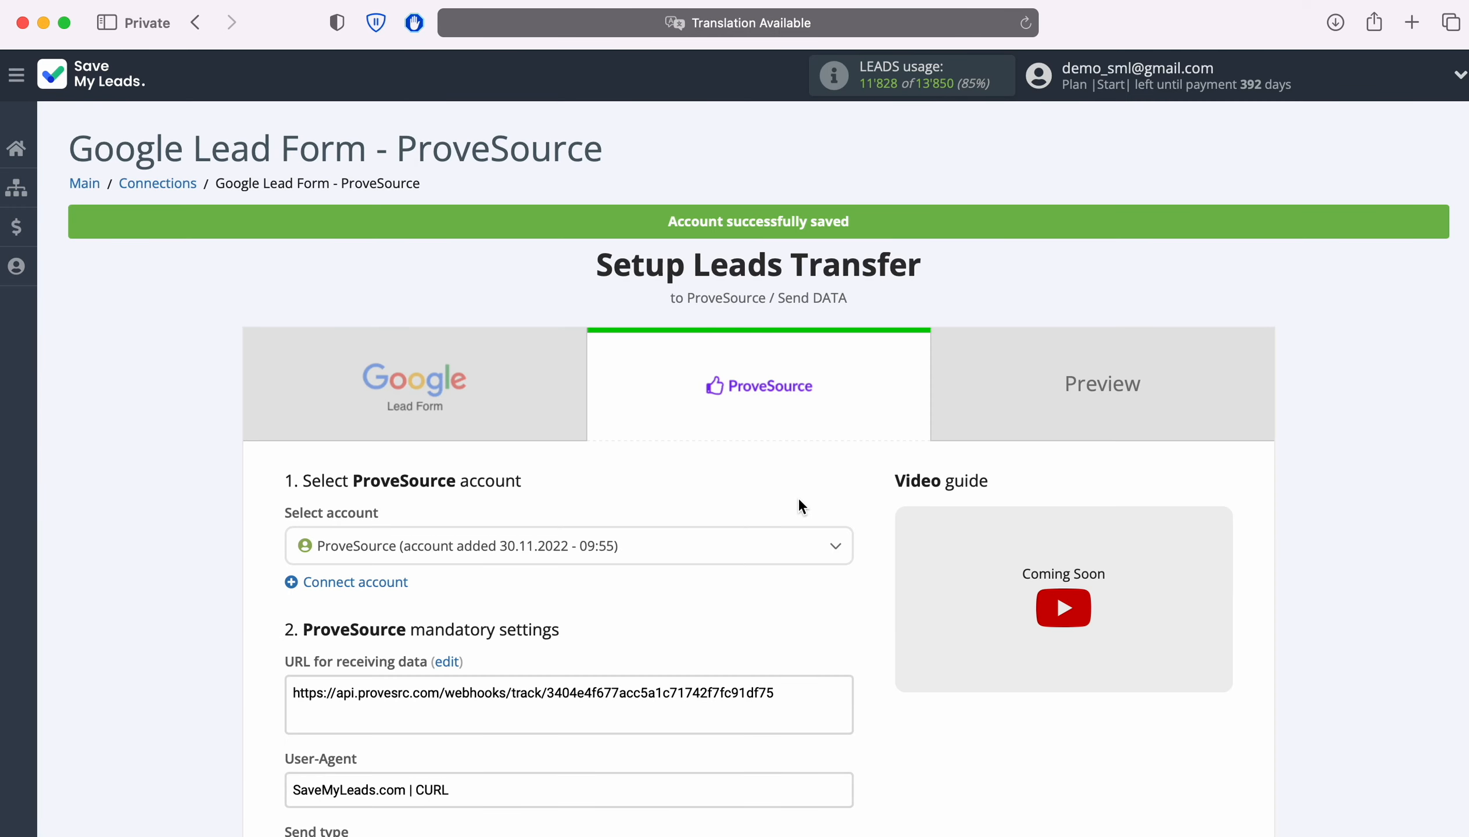
{"action": "left_click", "coordinate": [716, 545]}
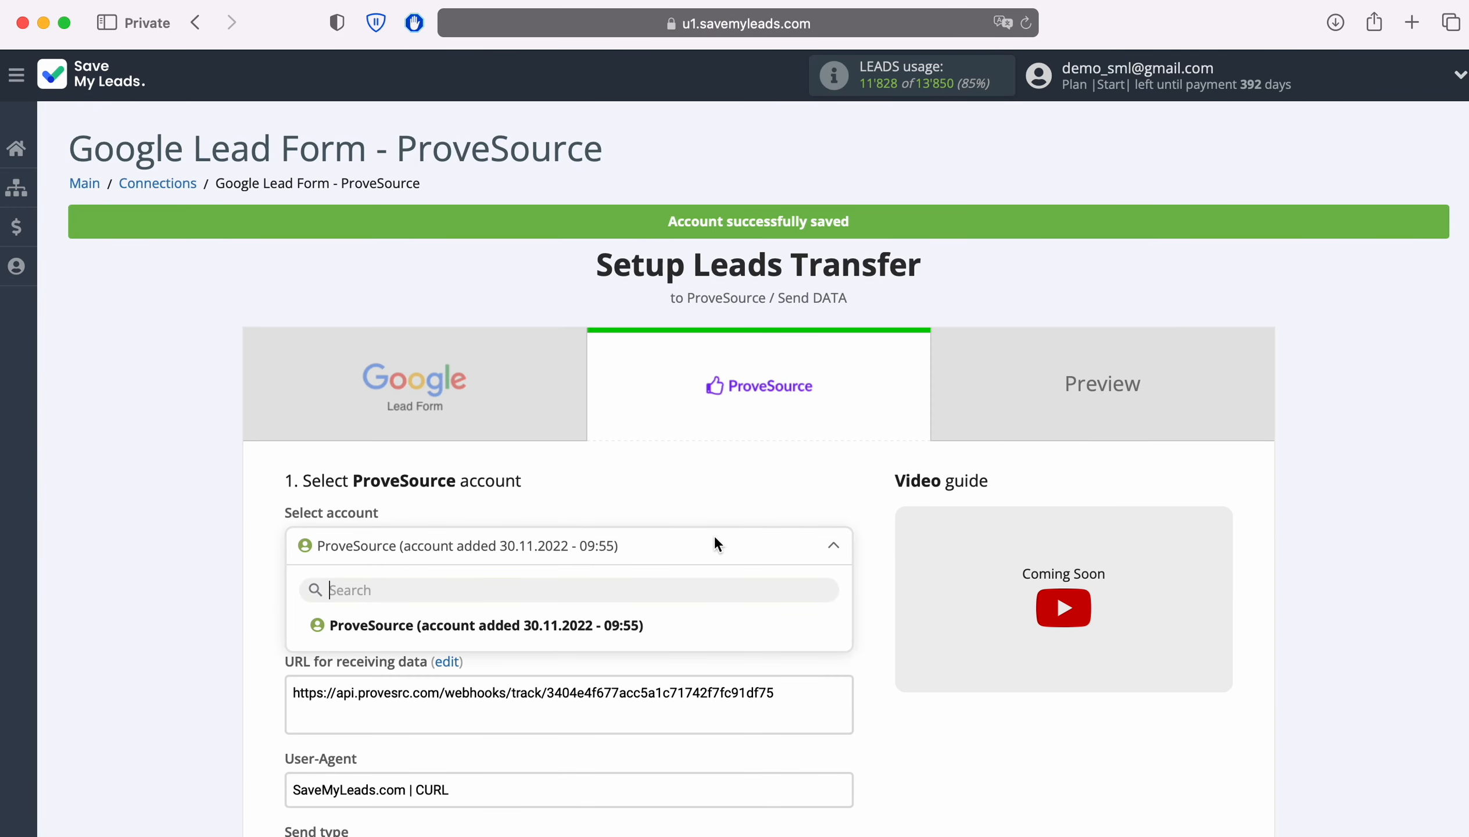
{"action": "left_click", "coordinate": [619, 626]}
- Review the ProveSource mandatory settings and the variables available for the firstName value
{"action": "scroll", "coordinate": [816, 606], "scroll_direction": "down", "scroll_amount": 5}
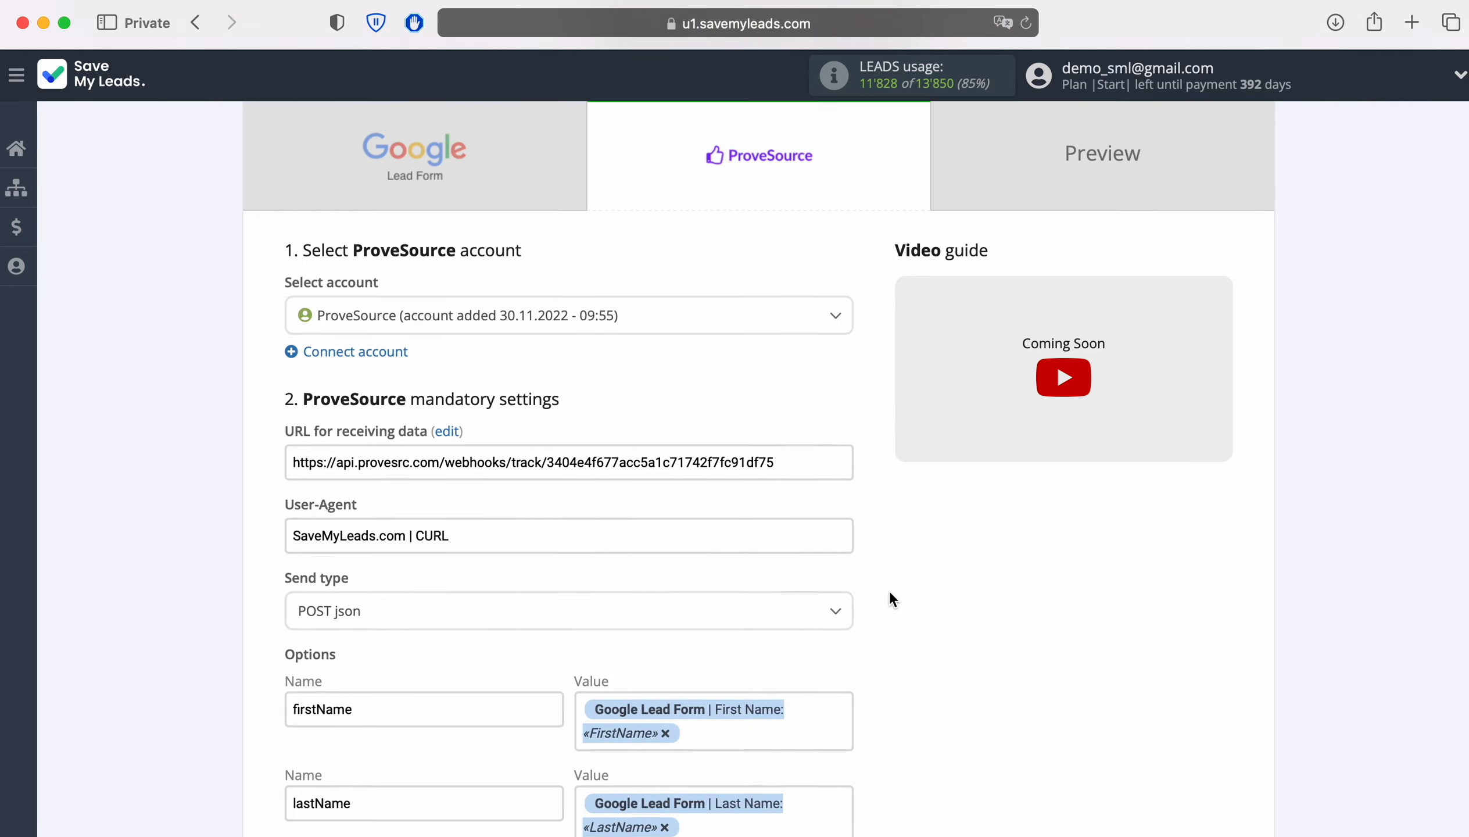
{"action": "scroll", "coordinate": [890, 590], "scroll_direction": "down", "scroll_amount": 4}
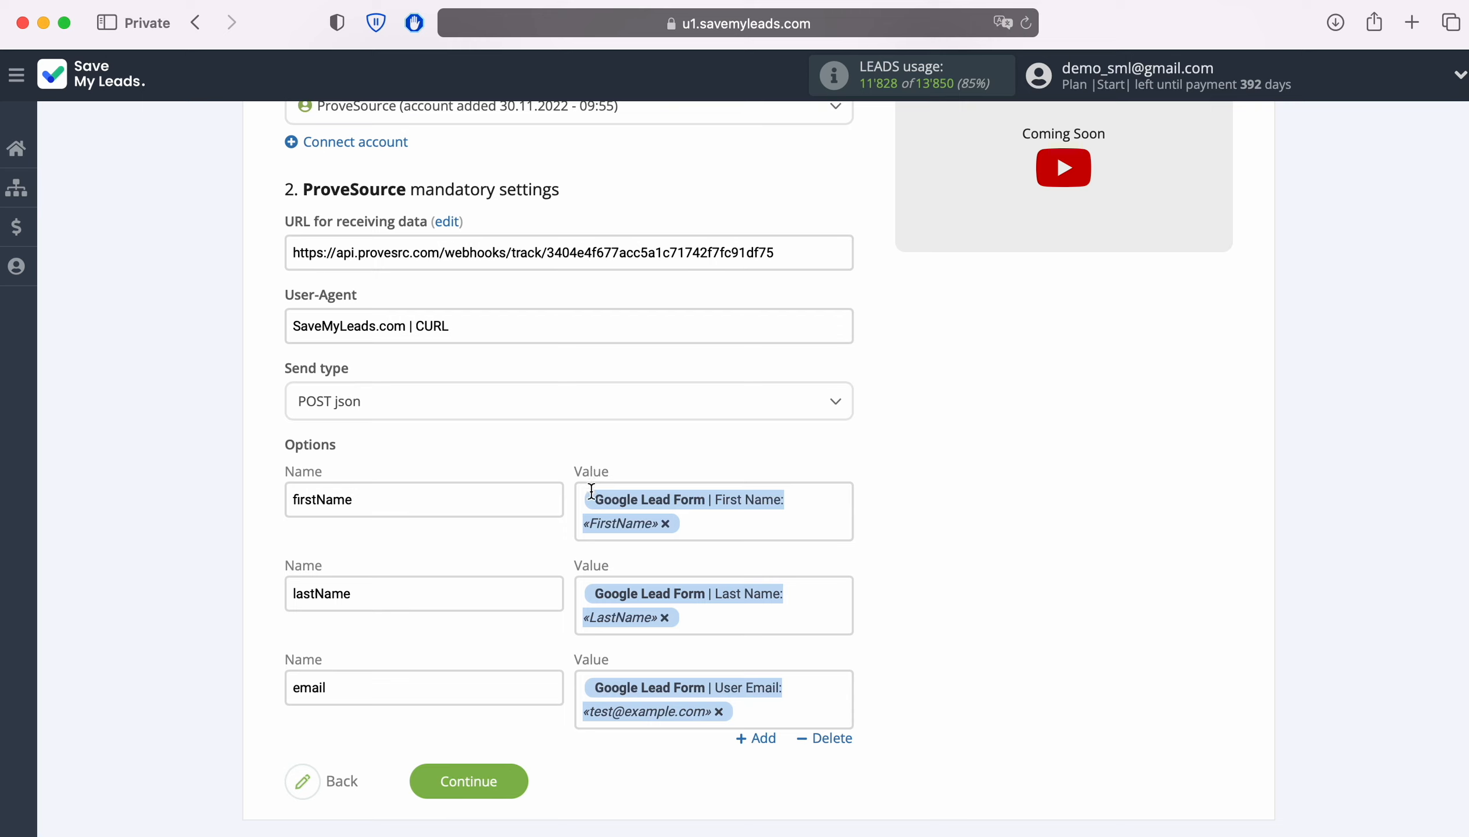
{"action": "left_click", "coordinate": [709, 526]}
{"action": "scroll", "coordinate": [783, 525], "scroll_direction": "down", "scroll_amount": 10}
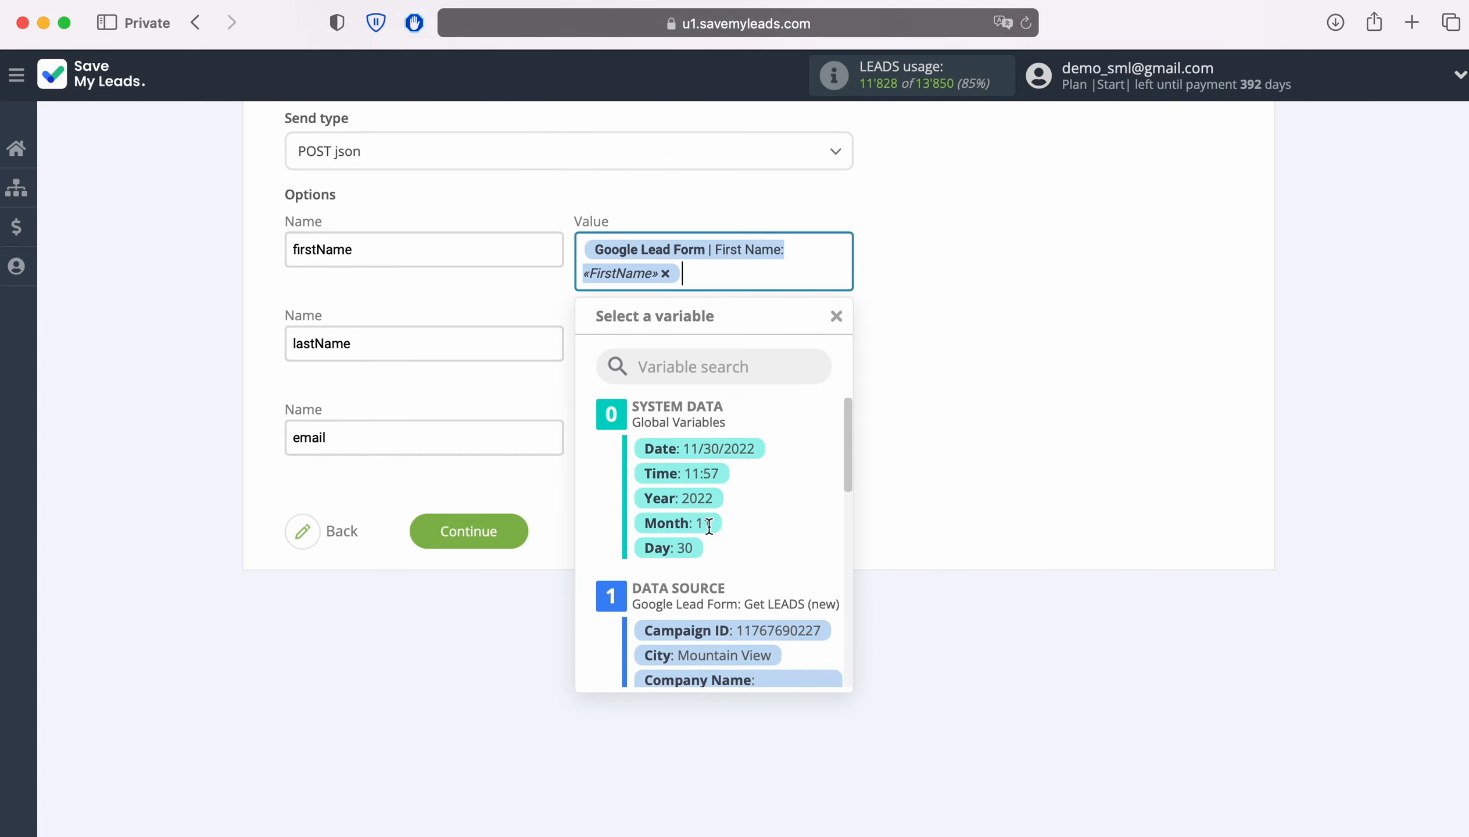
{"action": "scroll", "coordinate": [796, 522], "scroll_direction": "down", "scroll_amount": 5}
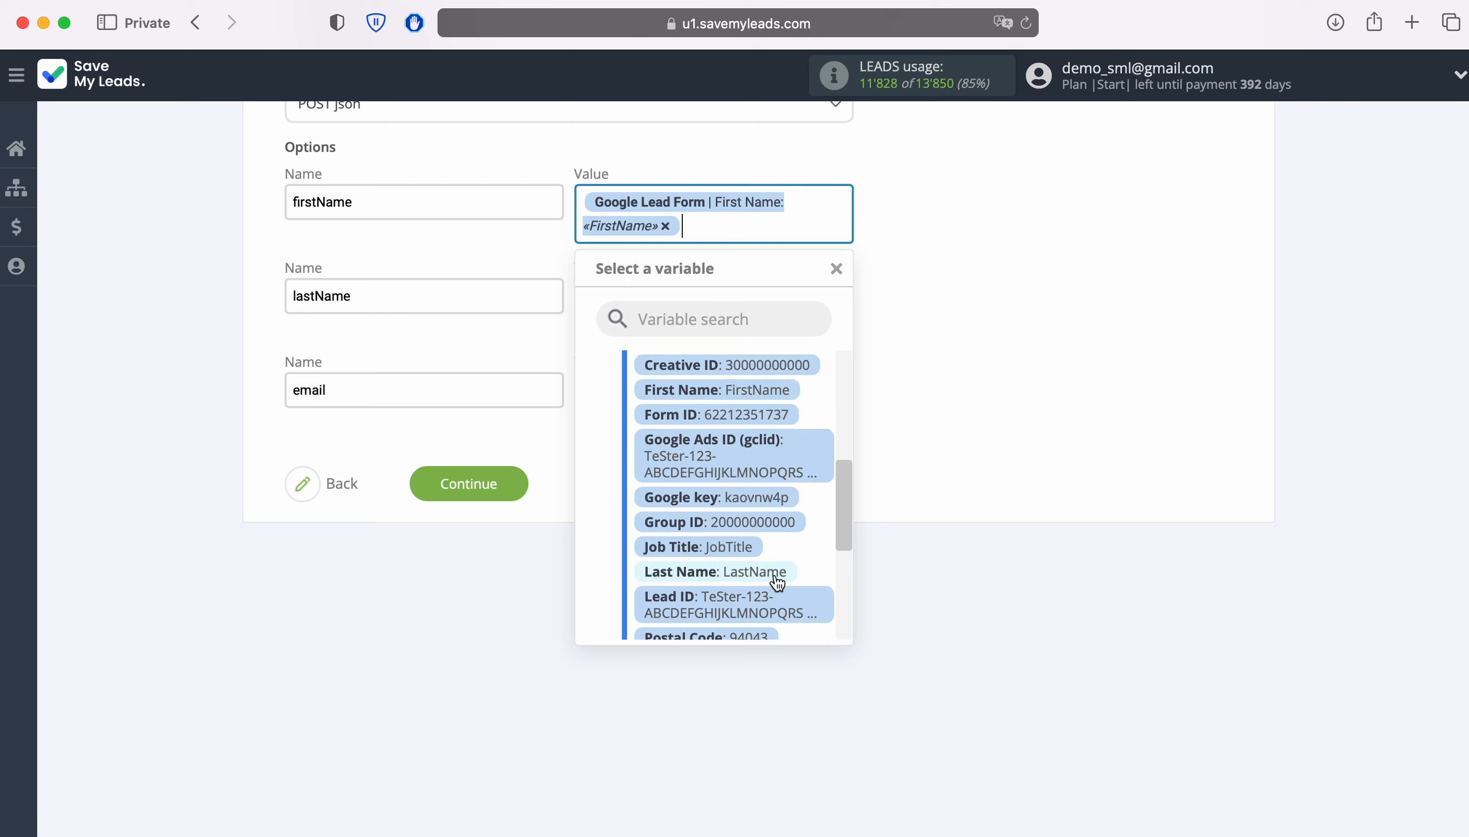
{"action": "scroll", "coordinate": [797, 581], "scroll_direction": "down", "scroll_amount": 3}
{"action": "scroll", "coordinate": [796, 580], "scroll_direction": "down", "scroll_amount": 2}
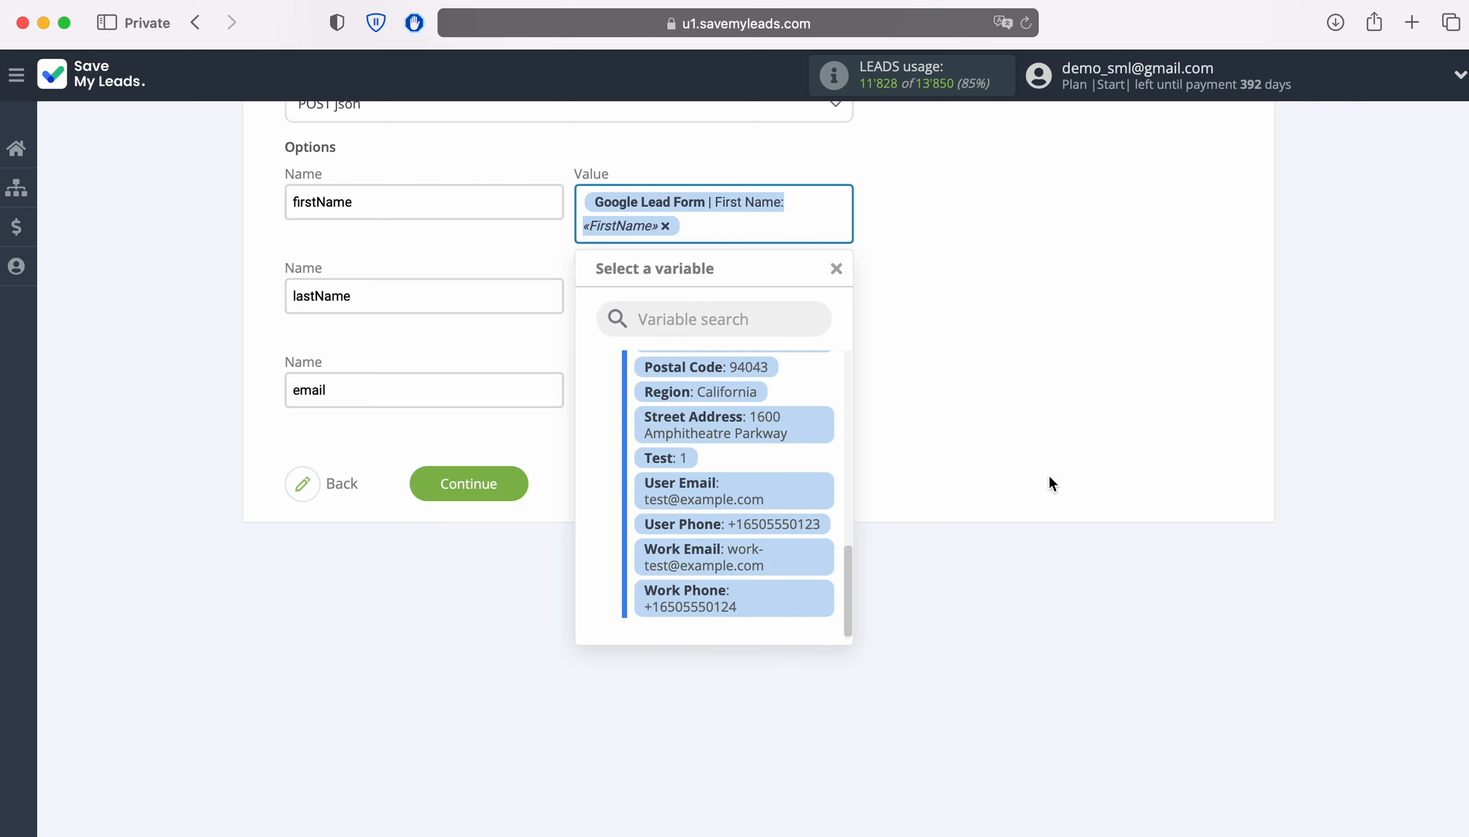
{"action": "left_click", "coordinate": [1105, 451]}
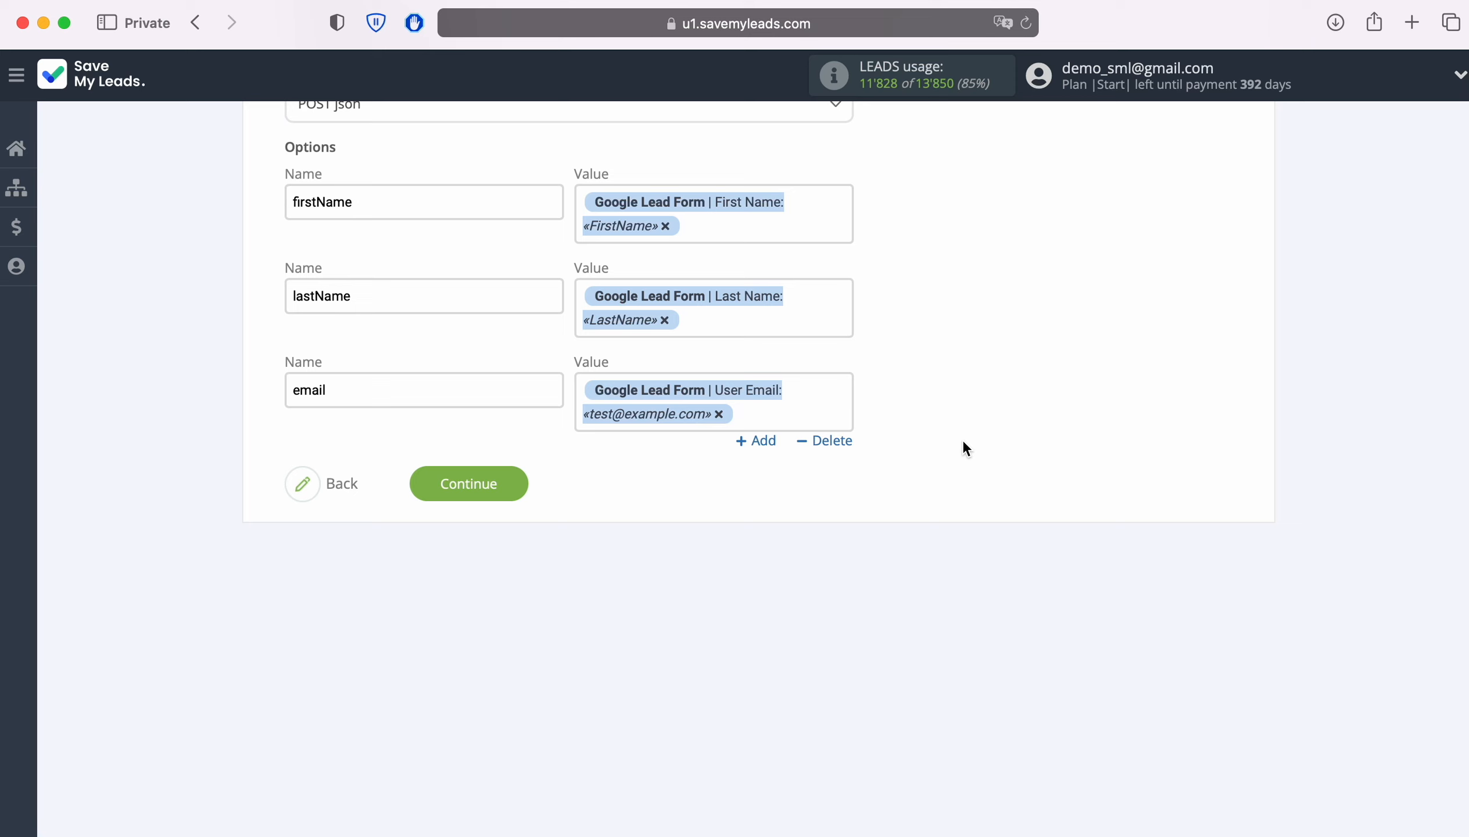
- Accept the prefilled ProveSource field mappings and proceed to the preview of the data transfer
{"action": "scroll", "coordinate": [962, 443], "scroll_direction": "up", "scroll_amount": 2}
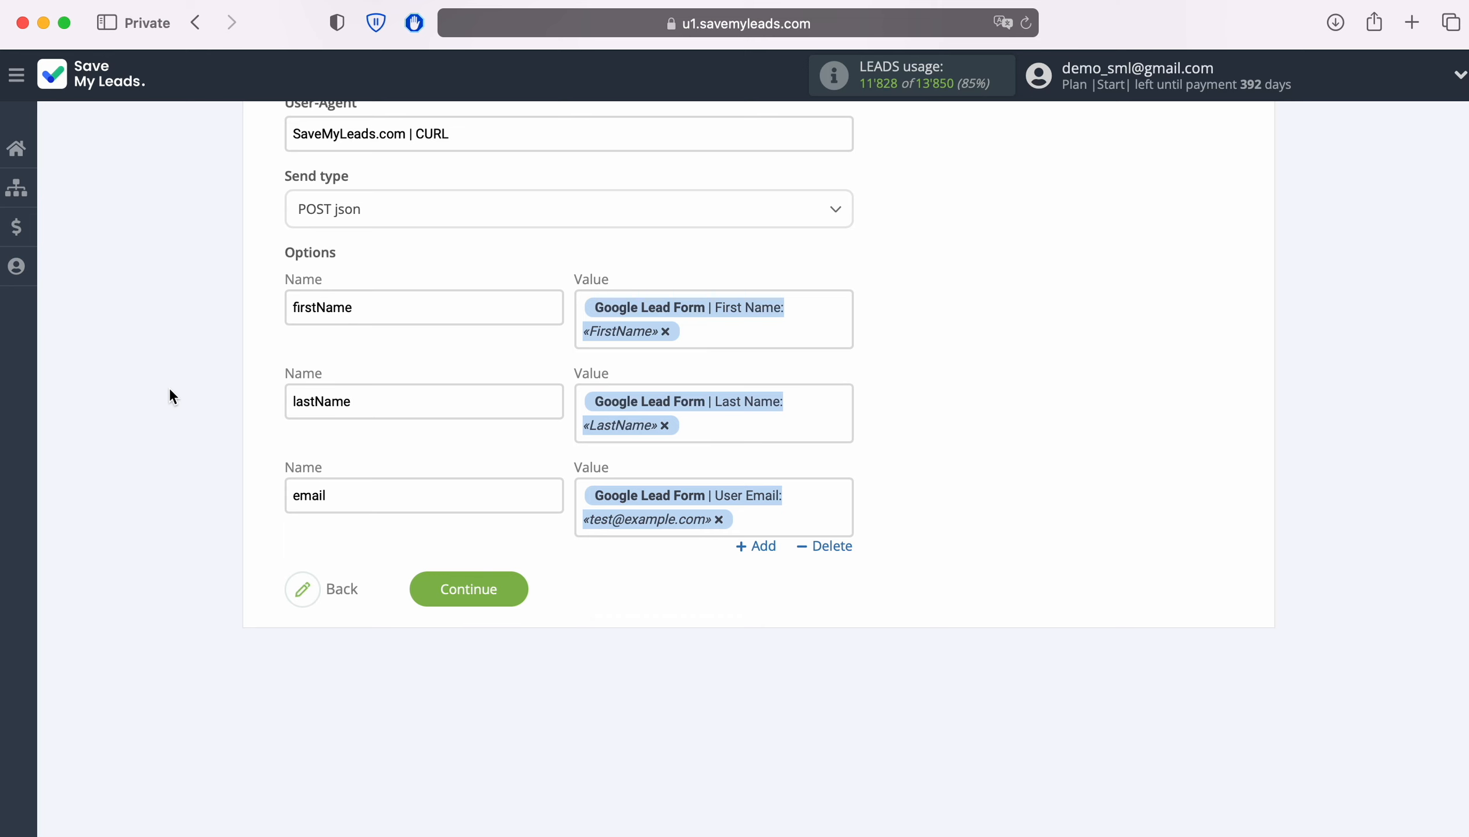
{"action": "left_click", "coordinate": [510, 588]}
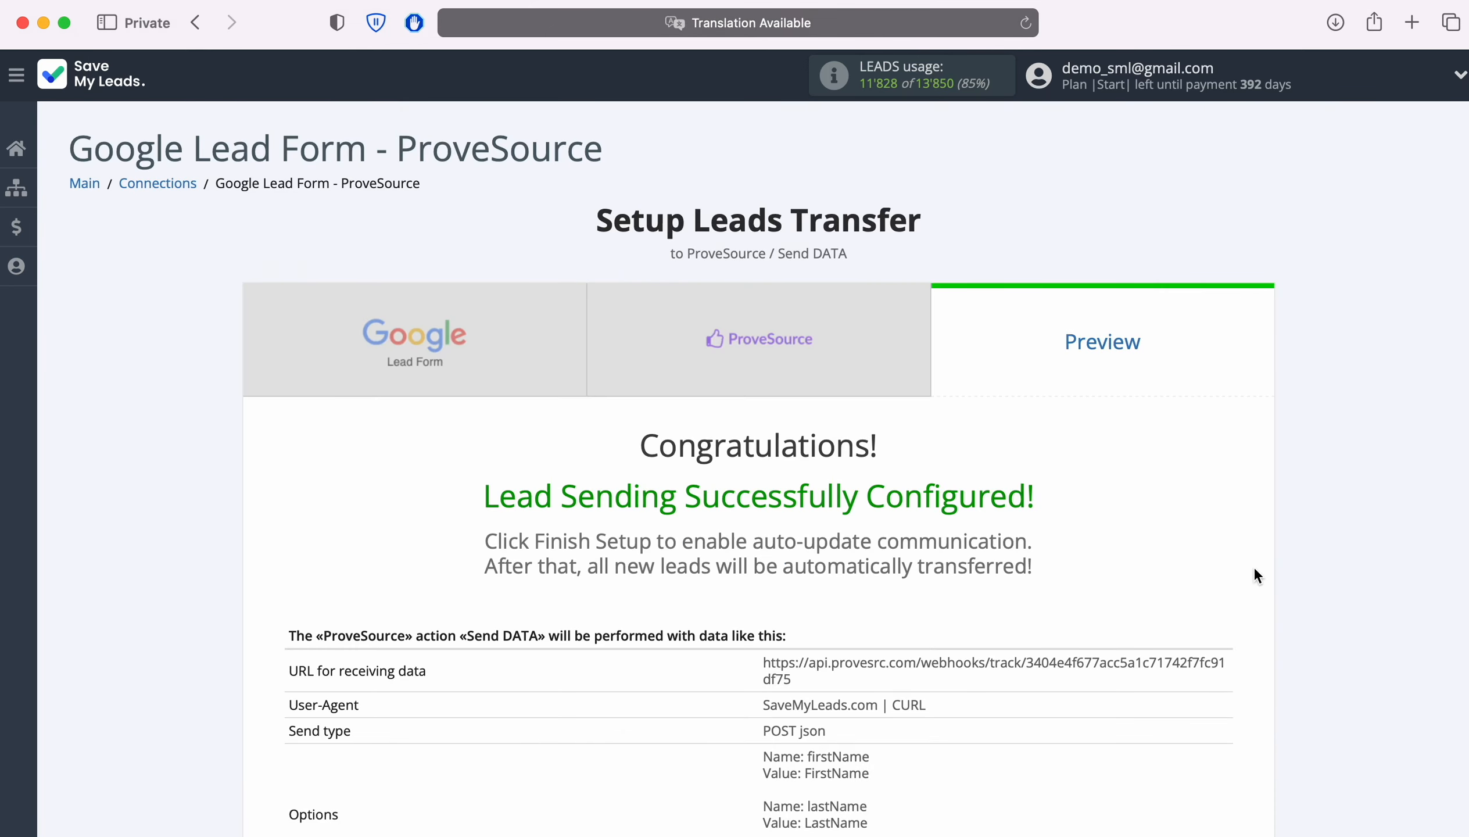
{"action": "scroll", "coordinate": [1304, 561], "scroll_direction": "down", "scroll_amount": 2}
{"action": "scroll", "coordinate": [1307, 571], "scroll_direction": "down", "scroll_amount": 2}
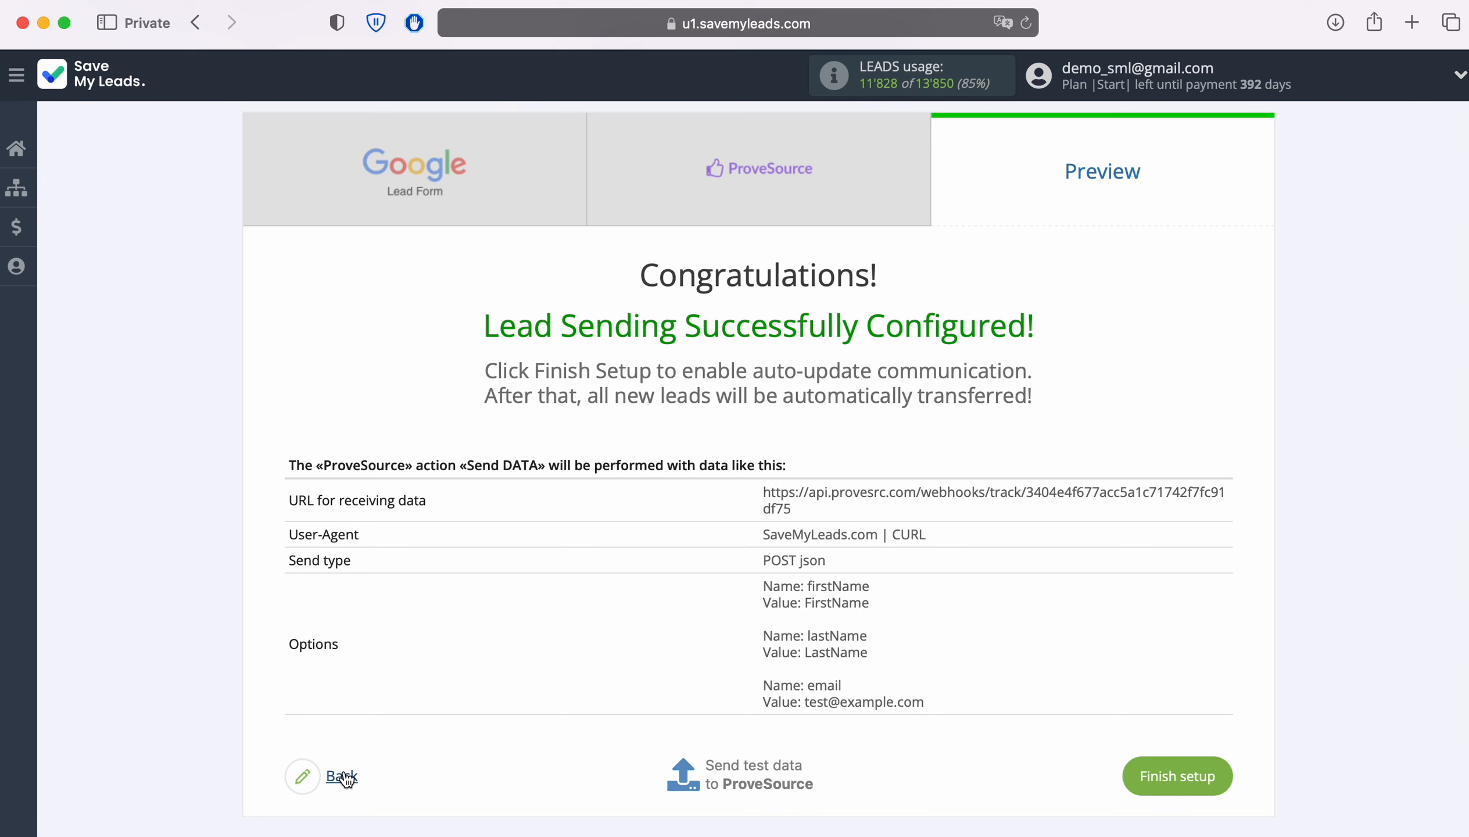
- Send test data to ProveSource, and open the webhook event's details in the ProveSource console's Feed
{"action": "left_click", "coordinate": [752, 764]}
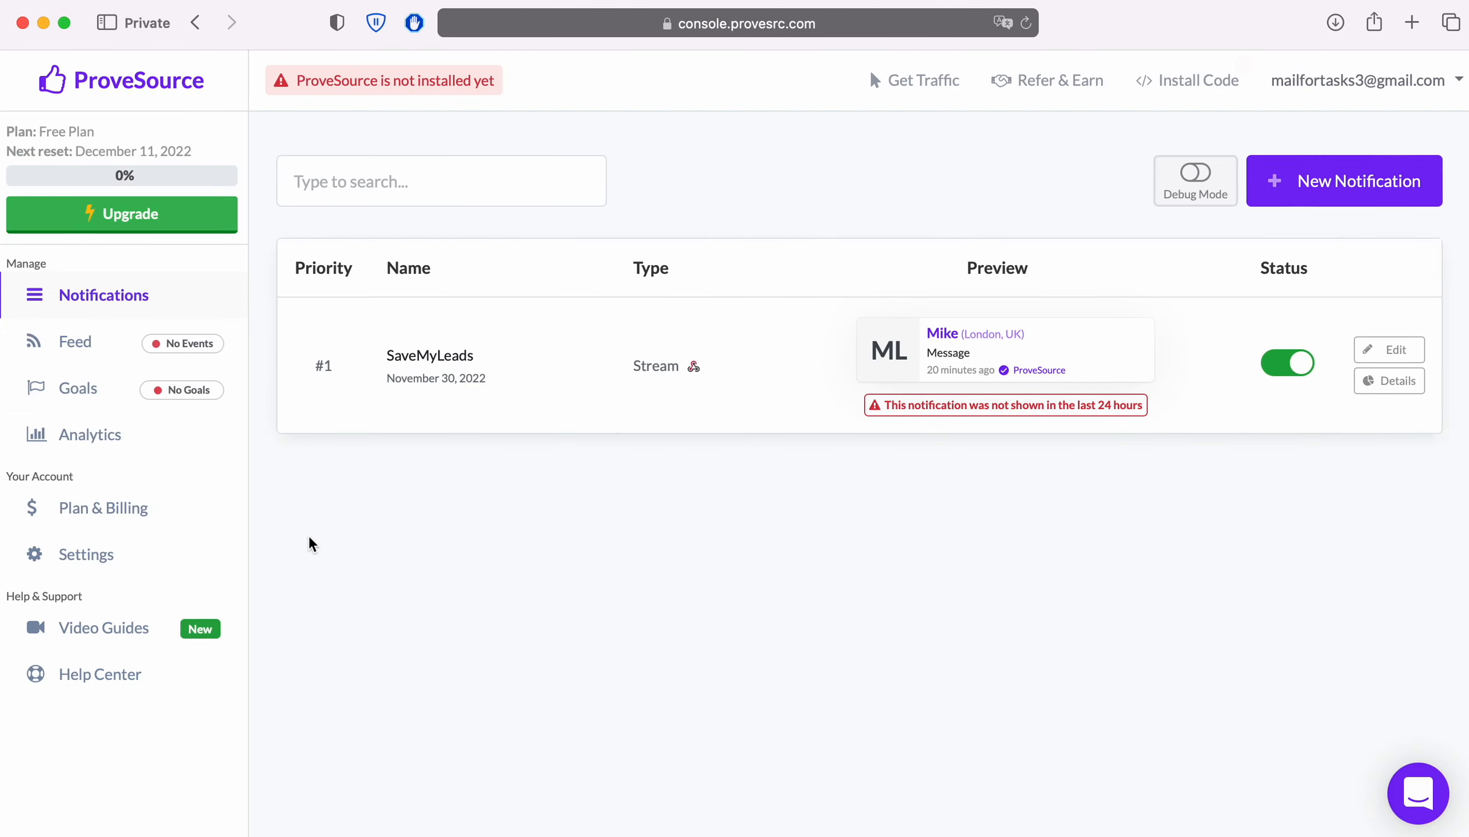
{"action": "left_click", "coordinate": [66, 341]}
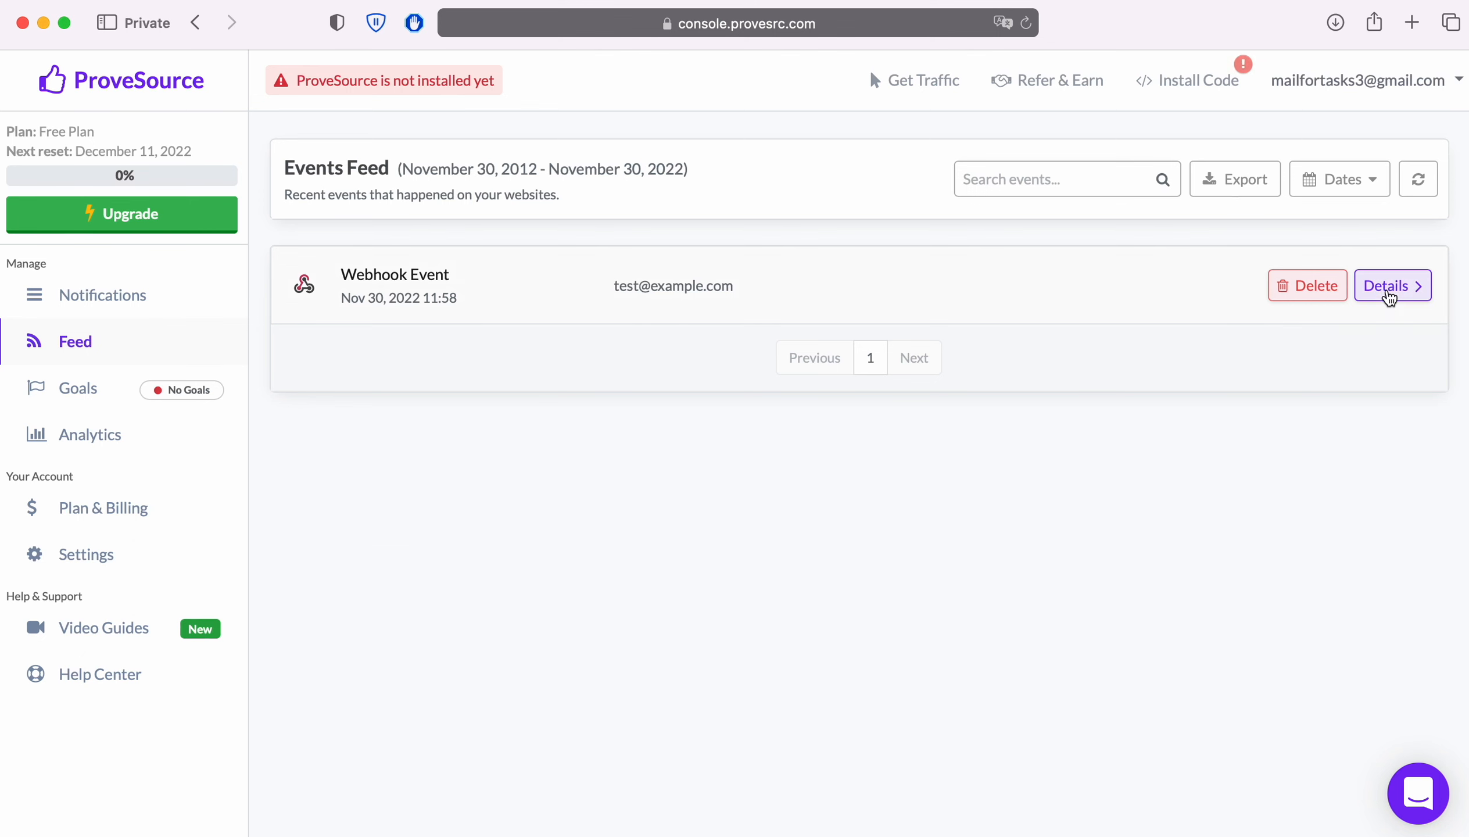
{"action": "left_click", "coordinate": [1388, 294]}
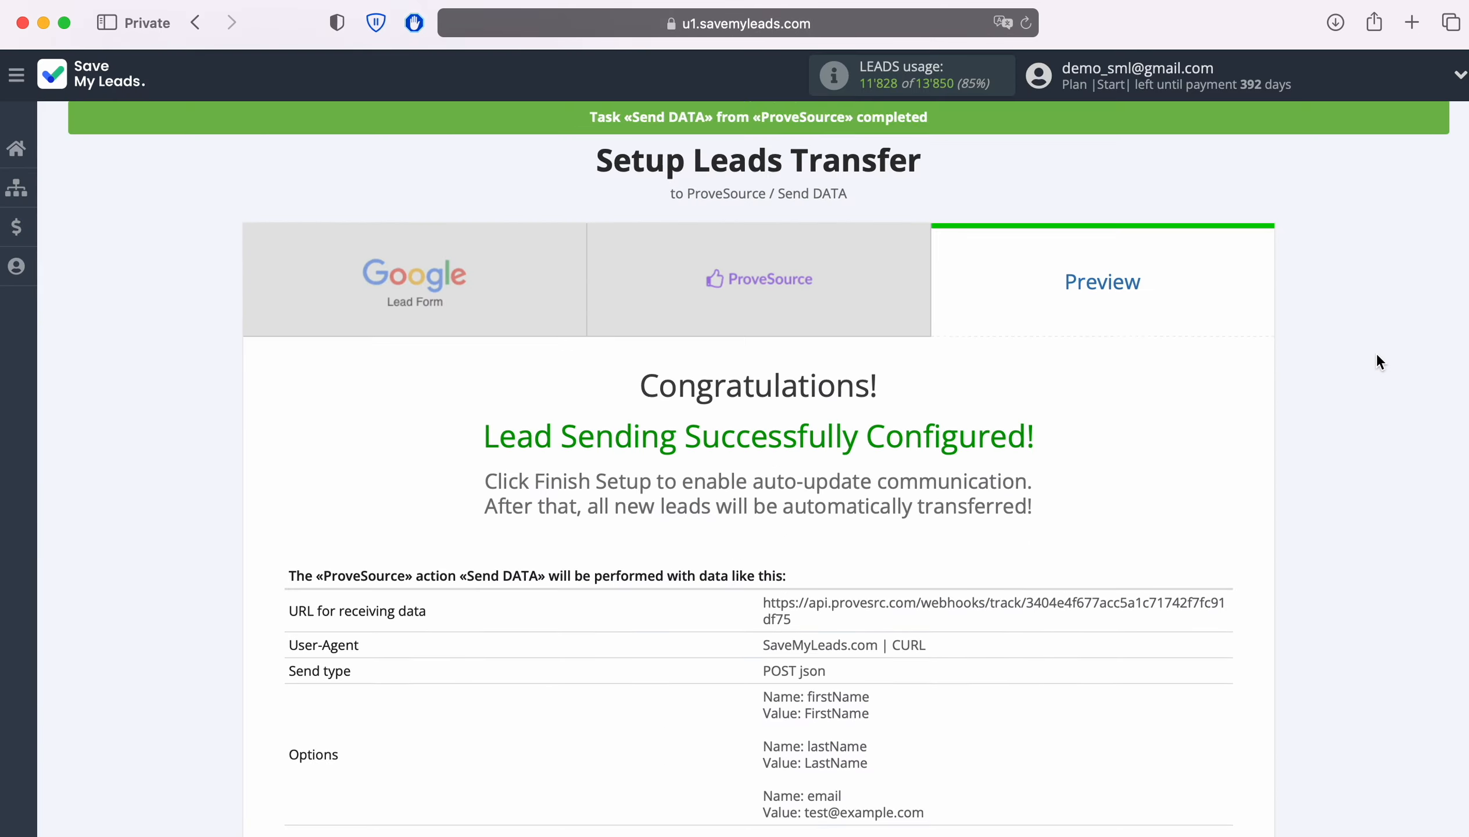
- Back in SaveMyLeads, finish the setup of the Google Lead Form to ProveSource connection
{"action": "scroll", "coordinate": [1379, 361], "scroll_direction": "down", "scroll_amount": 2}
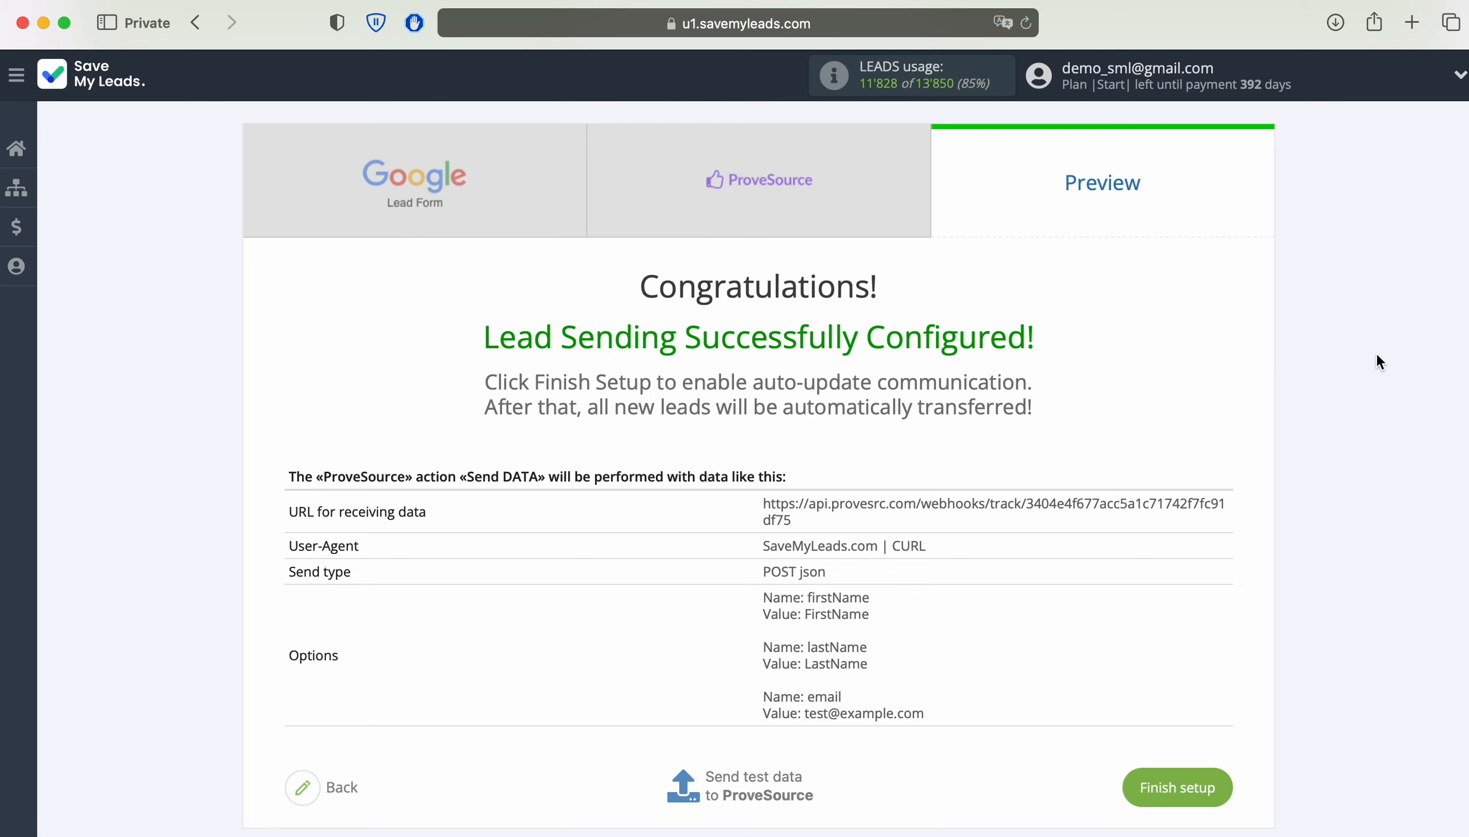
{"action": "left_click", "coordinate": [1221, 786]}
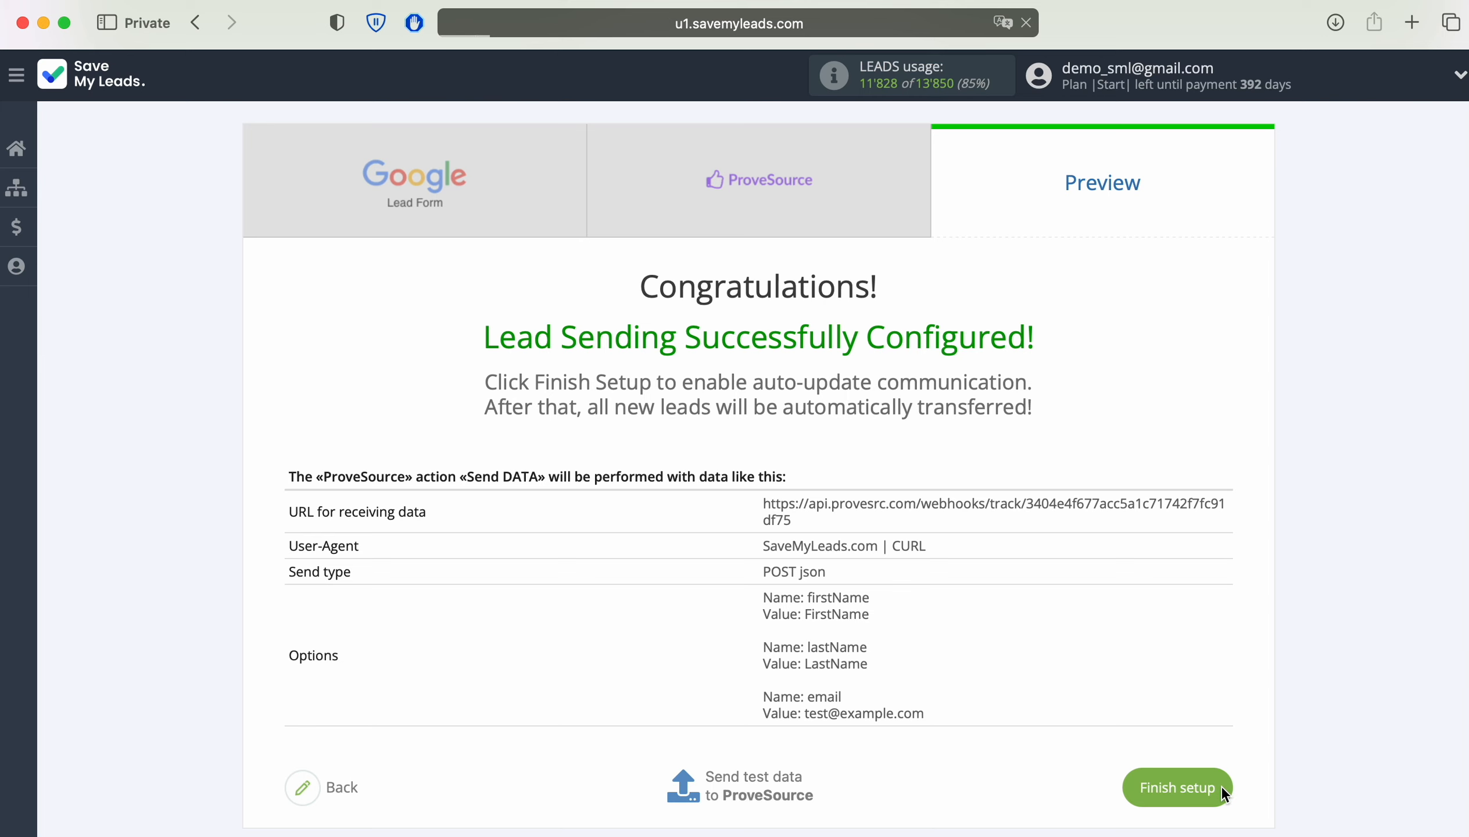